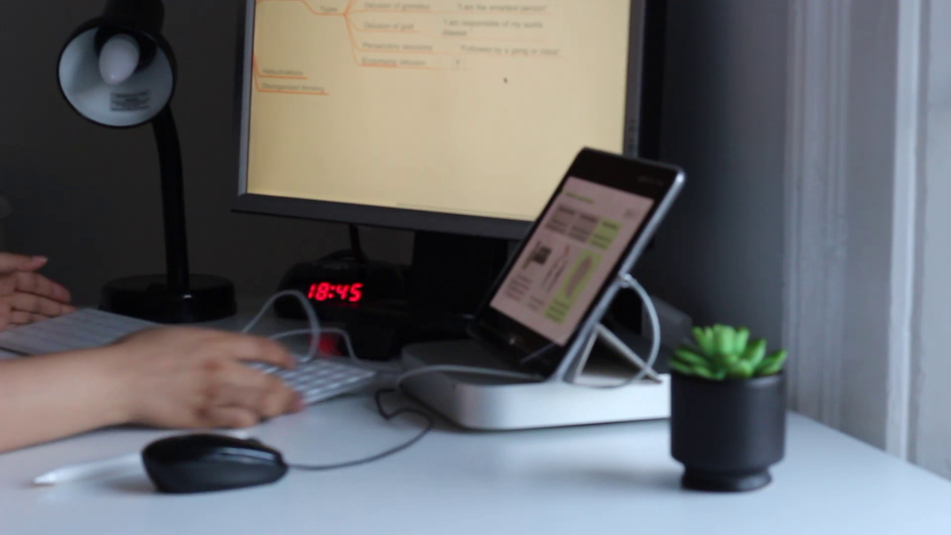
# - Add an example quote about someone being 'in love with me' beside the Erotomanic delusion node
pyautogui.write('Love')
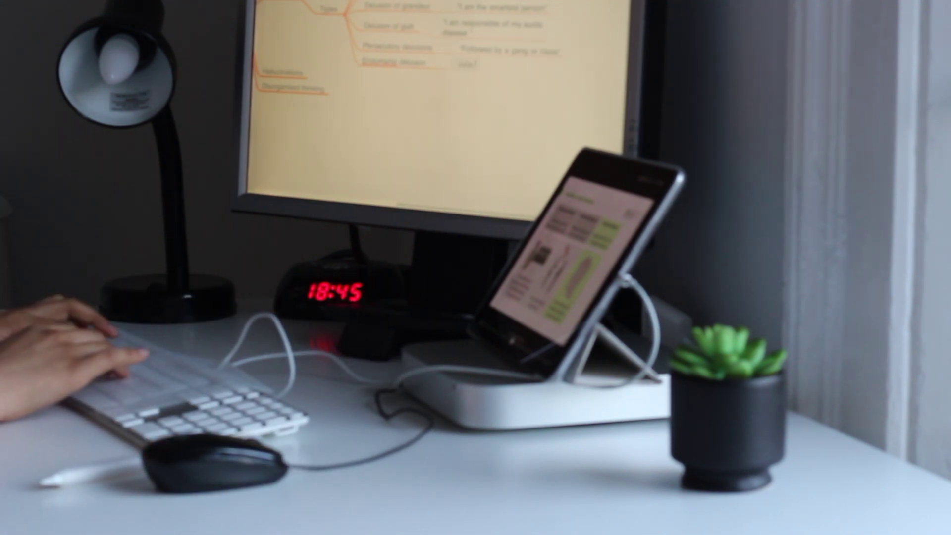
pyautogui.write(' Roberts')
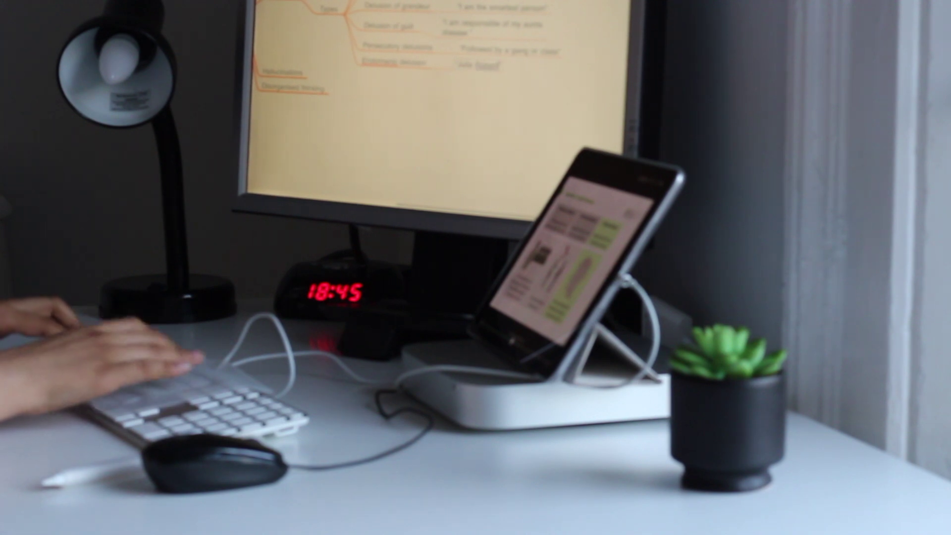
pyautogui.write(' is in')
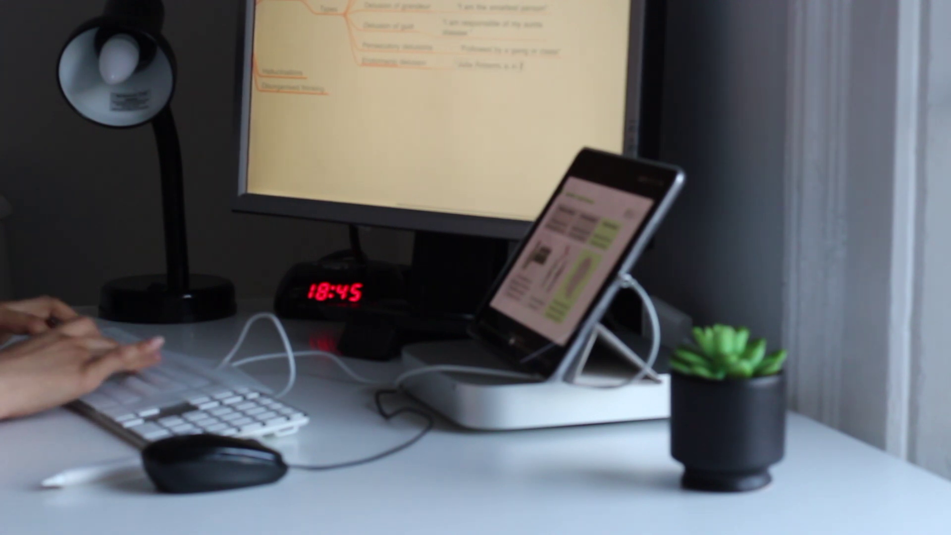
pyautogui.write(' love with me')
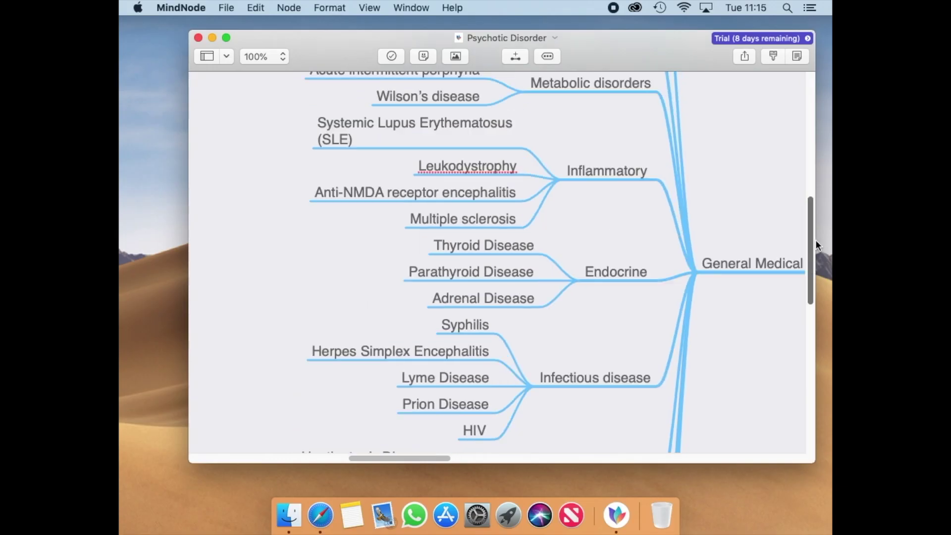
pyautogui.moveTo(815, 240); pyautogui.dragTo(813, 172)
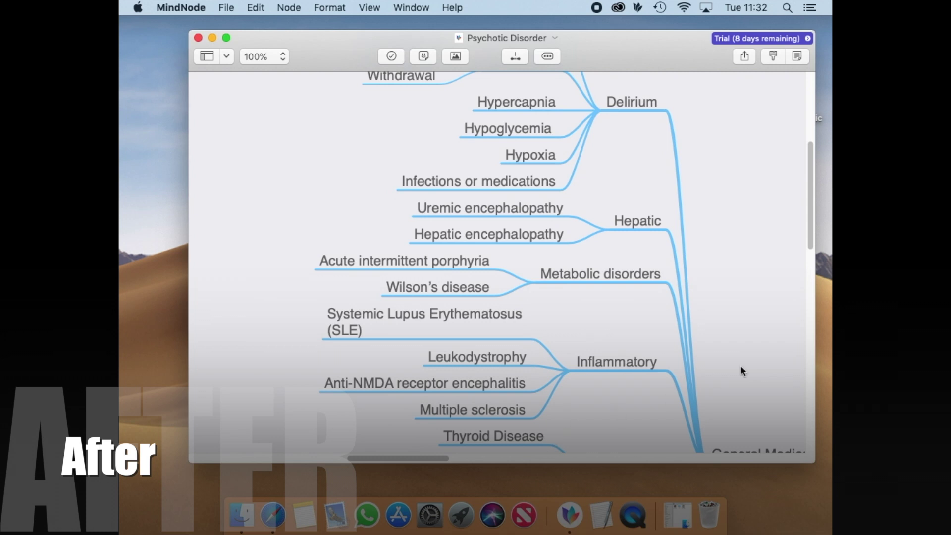
pyautogui.scroll(-1, 721, 275)
pyautogui.scroll(5, 721, 278)
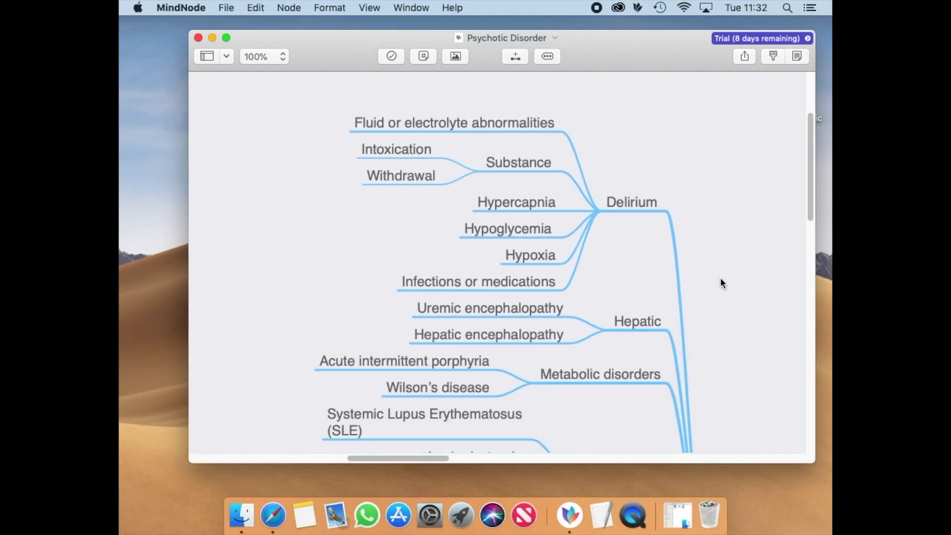
pyautogui.scroll(3, 719, 278)
pyautogui.scroll(-15, 700, 268)
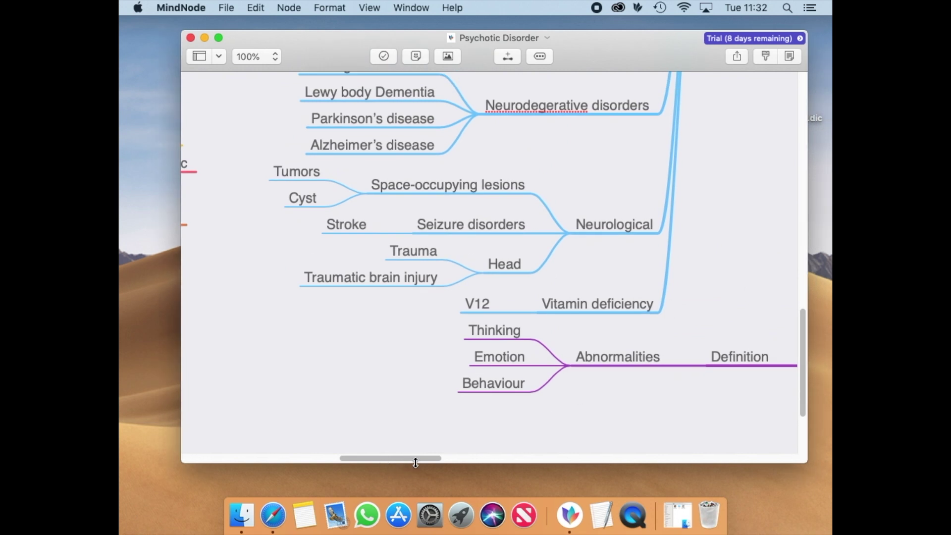
pyautogui.moveTo(416, 458)
pyautogui.mouseDown()
pyautogui.moveTo(318, 445)
pyautogui.moveTo(415, 456)
pyautogui.mouseUp()
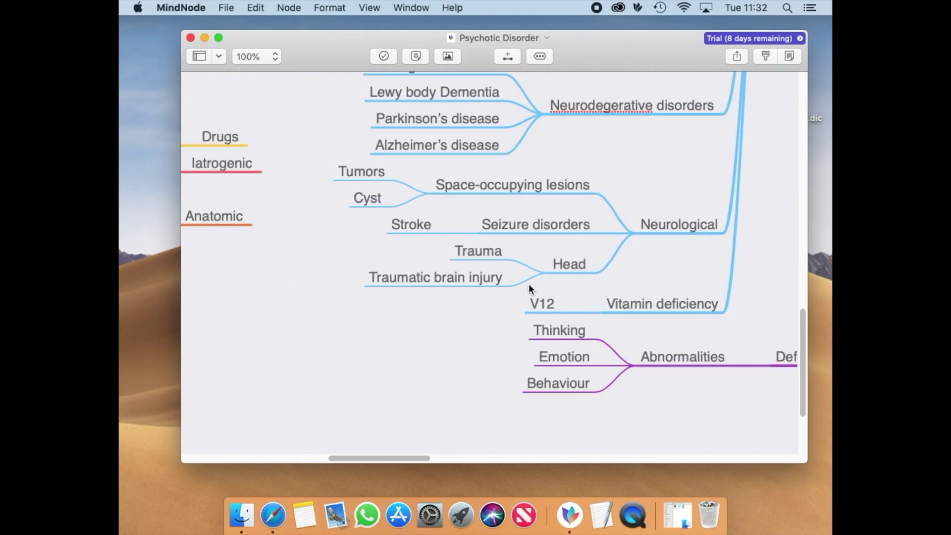
pyautogui.scroll(15, 528, 282)
pyautogui.scroll(5, 528, 281)
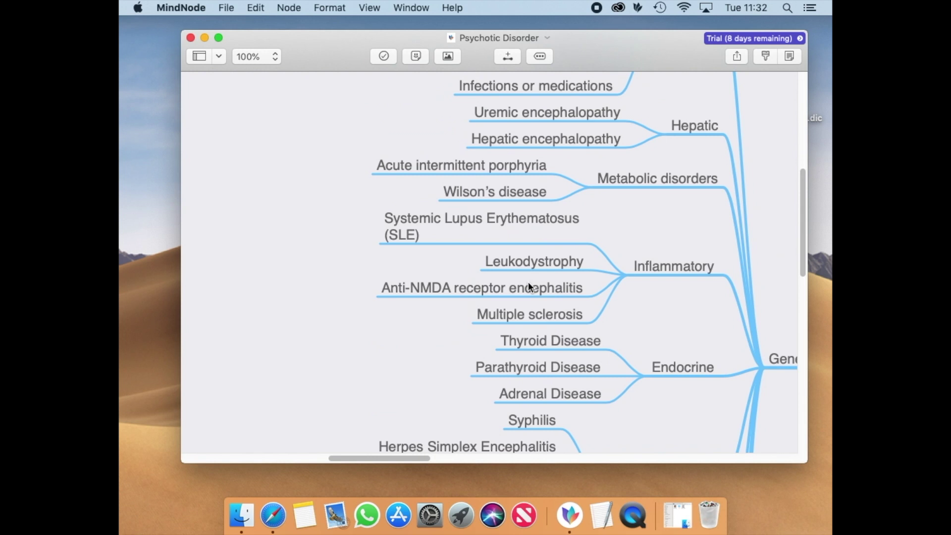
pyautogui.scroll(8, 528, 282)
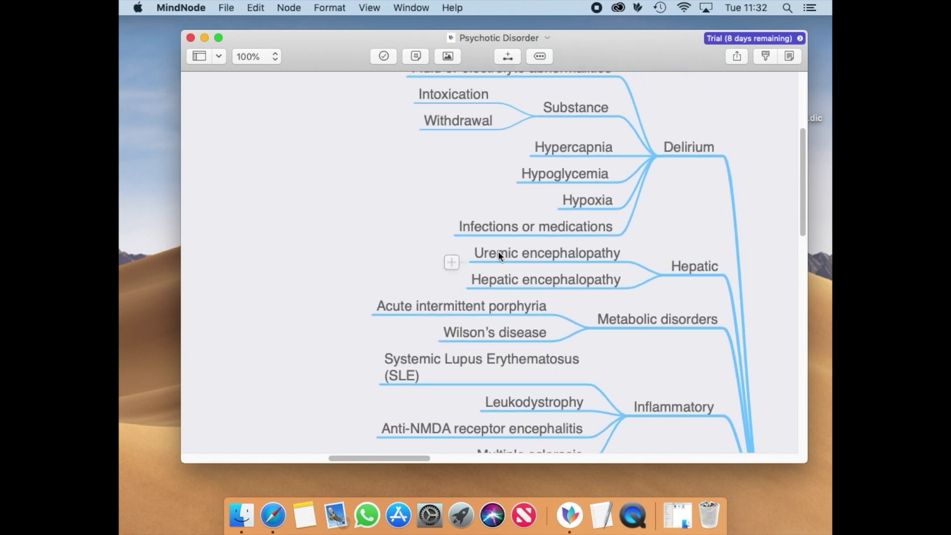
pyautogui.moveTo(403, 457); pyautogui.dragTo(581, 459)
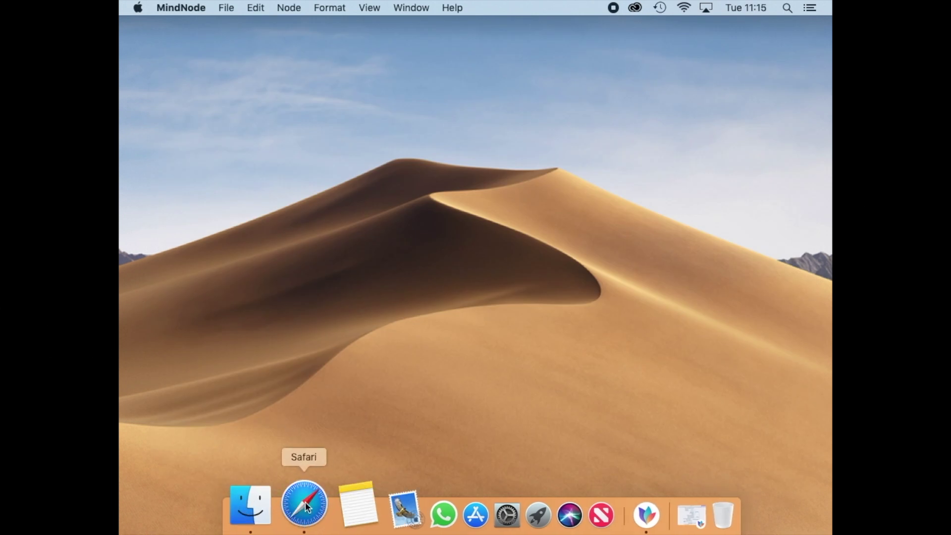
# - Search the web in Safari for 'Hunspell dictionary of medical terms'
pyautogui.click(305, 501)
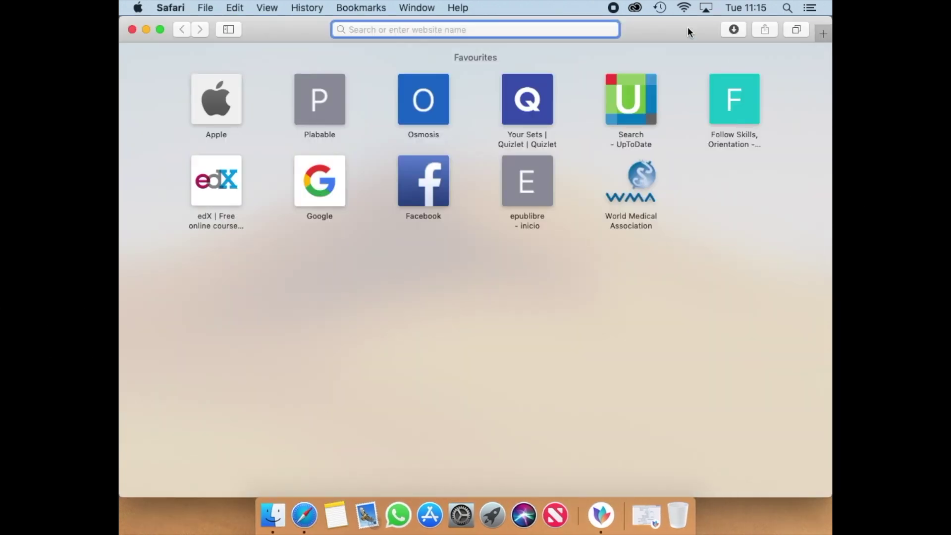
pyautogui.write('Hunspe')
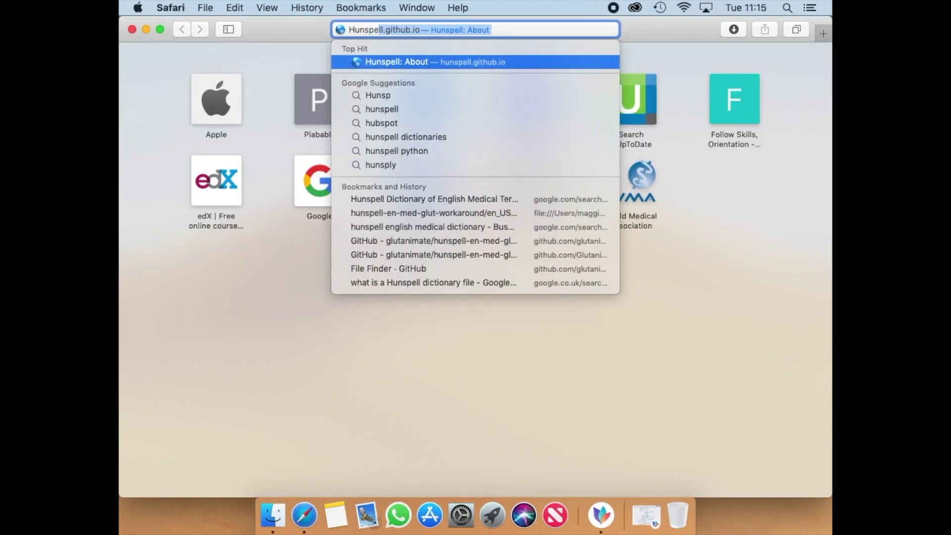
pyautogui.write('ll dict')
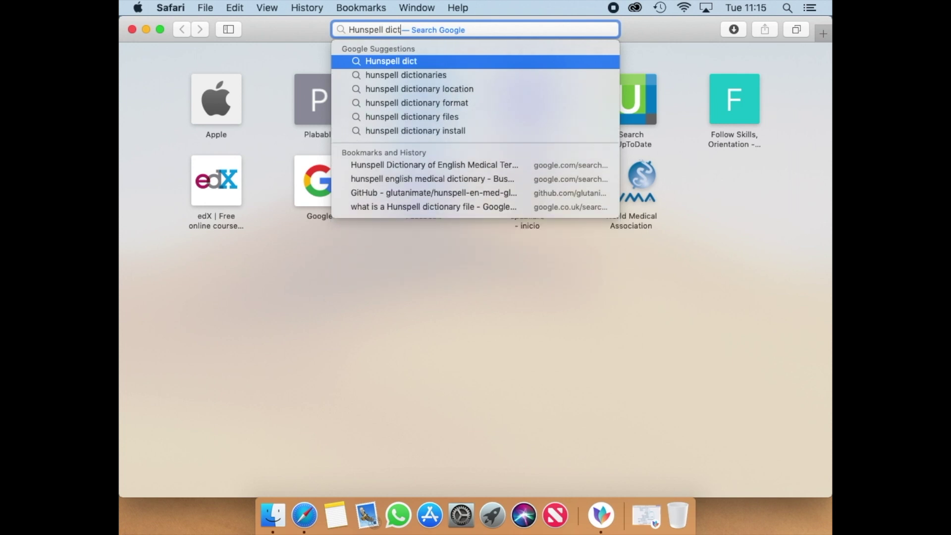
pyautogui.write('ionary ')
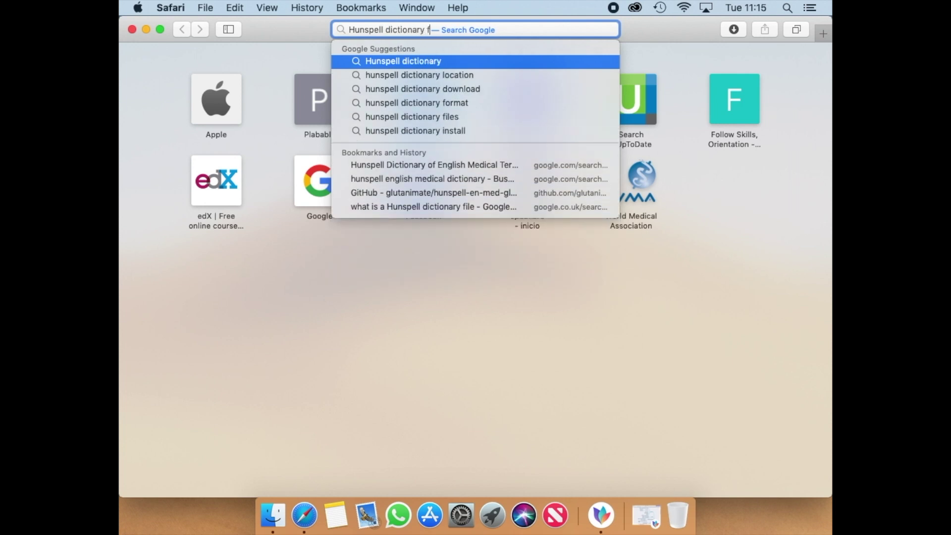
pyautogui.write('of medical term')
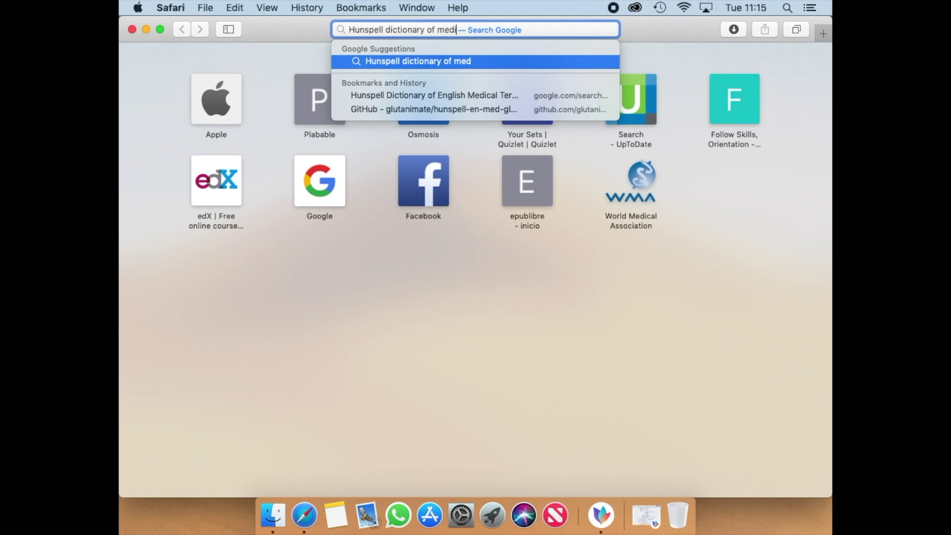
pyautogui.write('s')
pyautogui.press('Return')
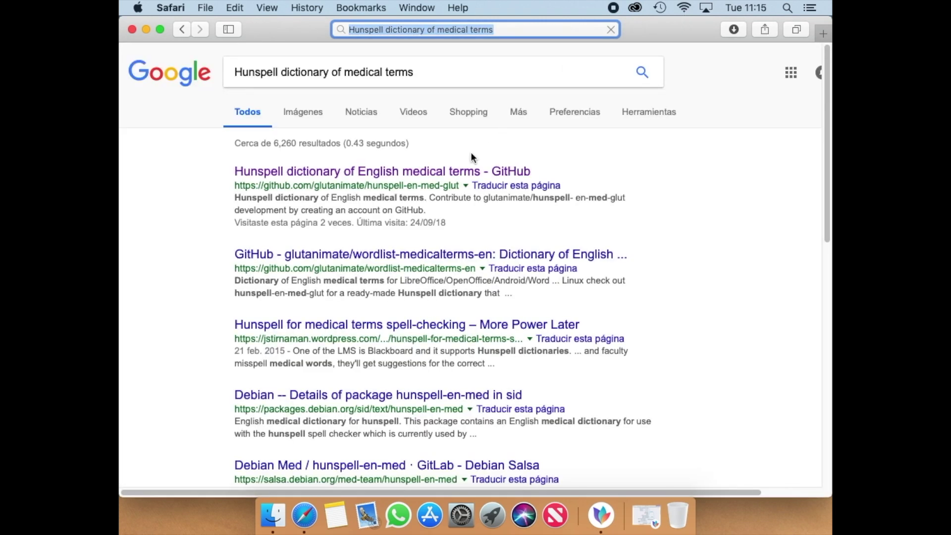
# - Download the hunspell-en-med-glut GitHub repository as a ZIP and confirm it in the downloads list
pyautogui.click(457, 171)
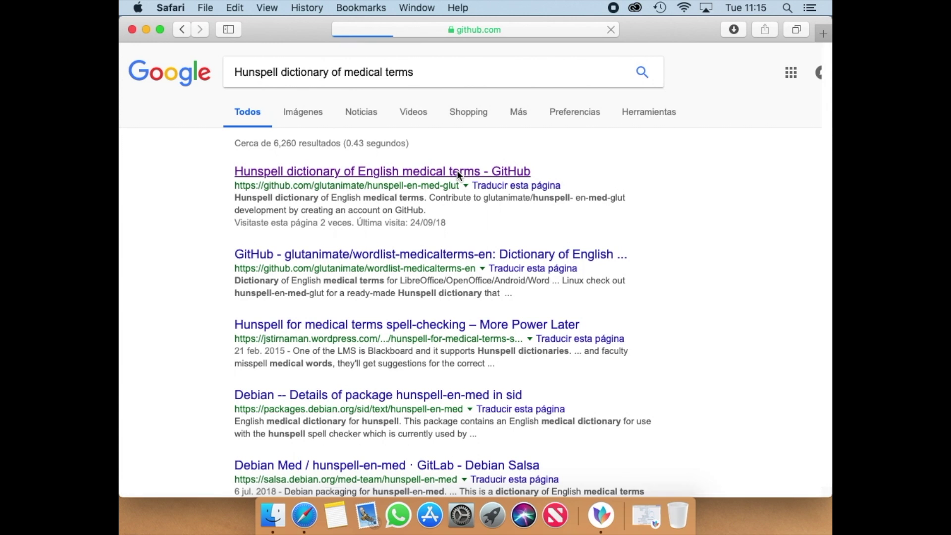
pyautogui.scroll(-5, 652, 319)
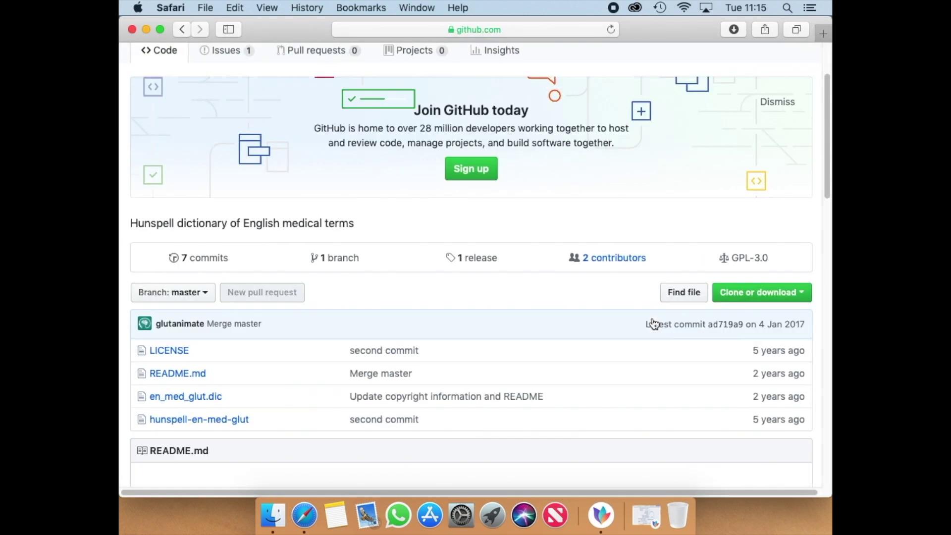
pyautogui.click(793, 294)
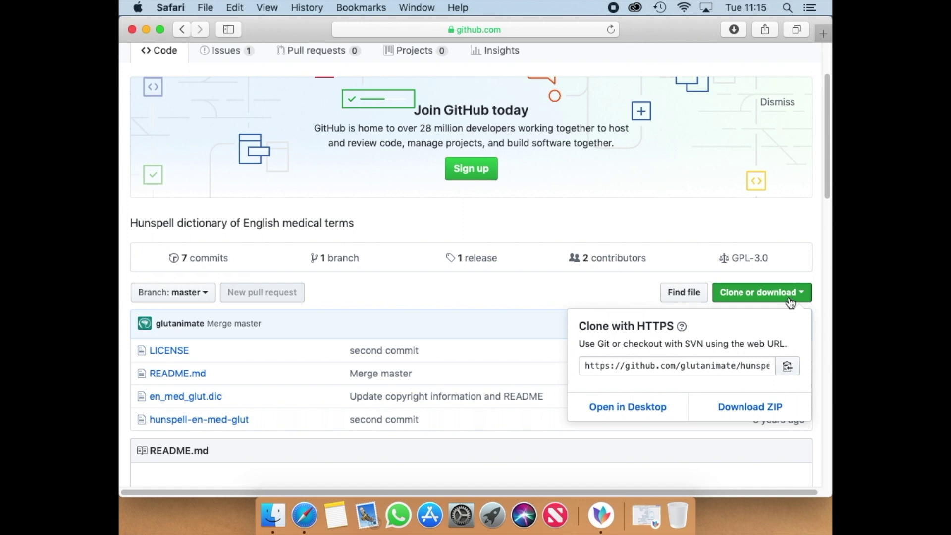
pyautogui.click(758, 408)
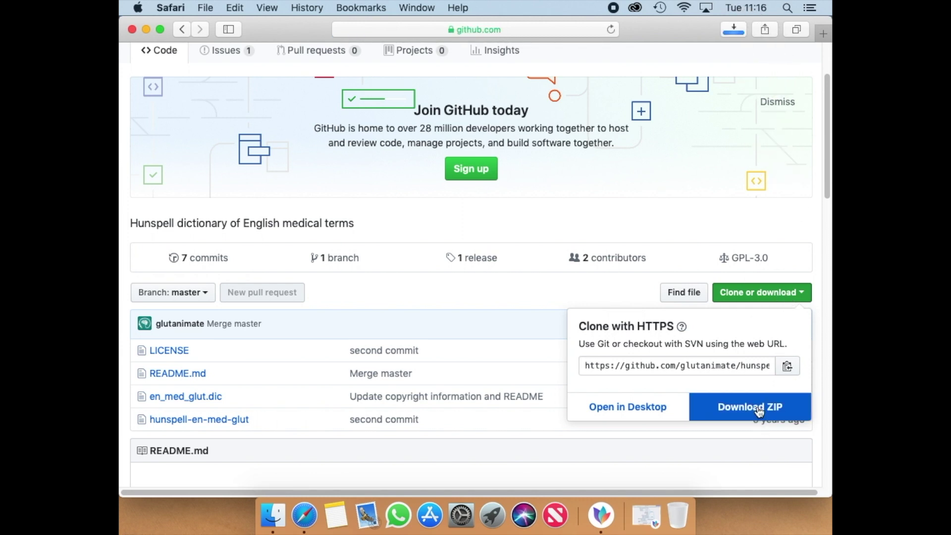
pyautogui.click(733, 30)
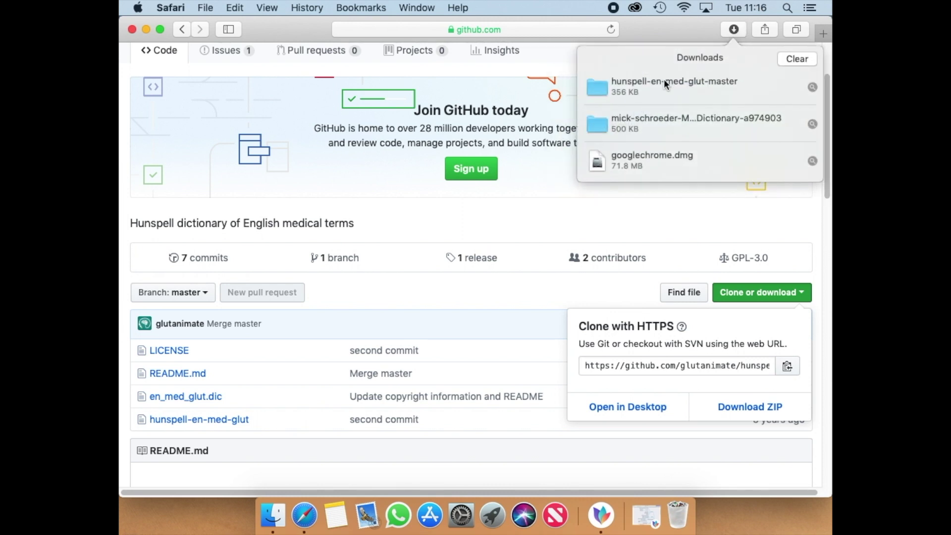
# - Open the downloaded hunspell-en-med-glut-master folder and copy en_med_glut.dic onto the desktop
pyautogui.click(649, 86)
pyautogui.doubleClick(649, 85)
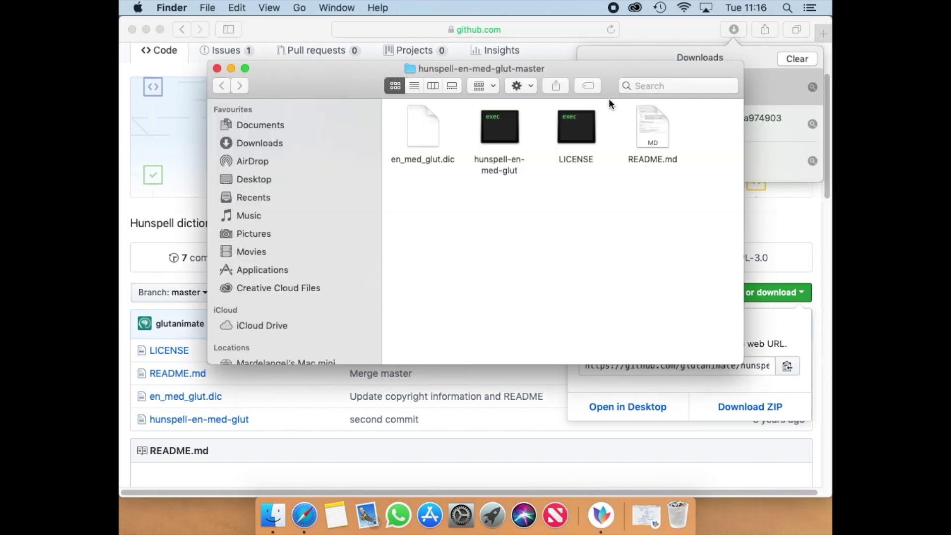
pyautogui.click(146, 29)
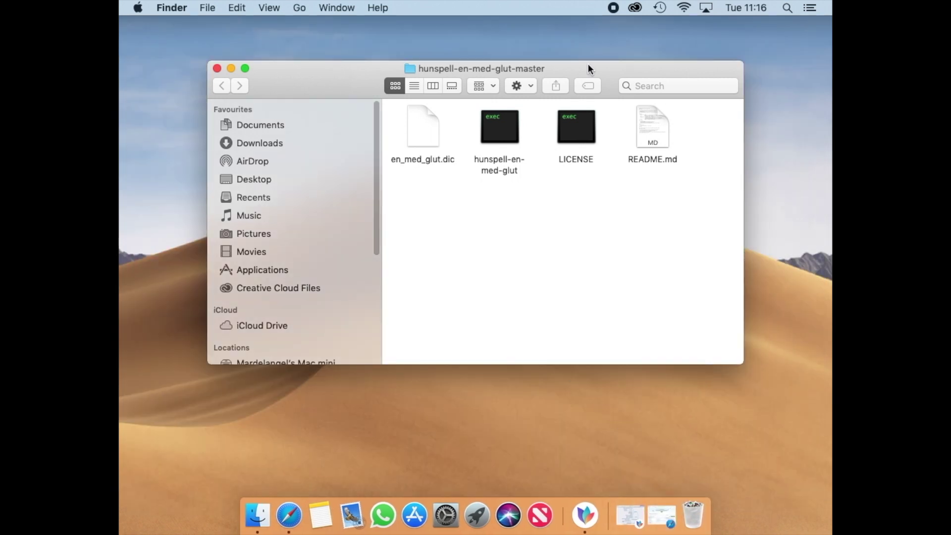
pyautogui.moveTo(633, 70); pyautogui.dragTo(578, 55)
pyautogui.moveTo(365, 104); pyautogui.dragTo(786, 81)
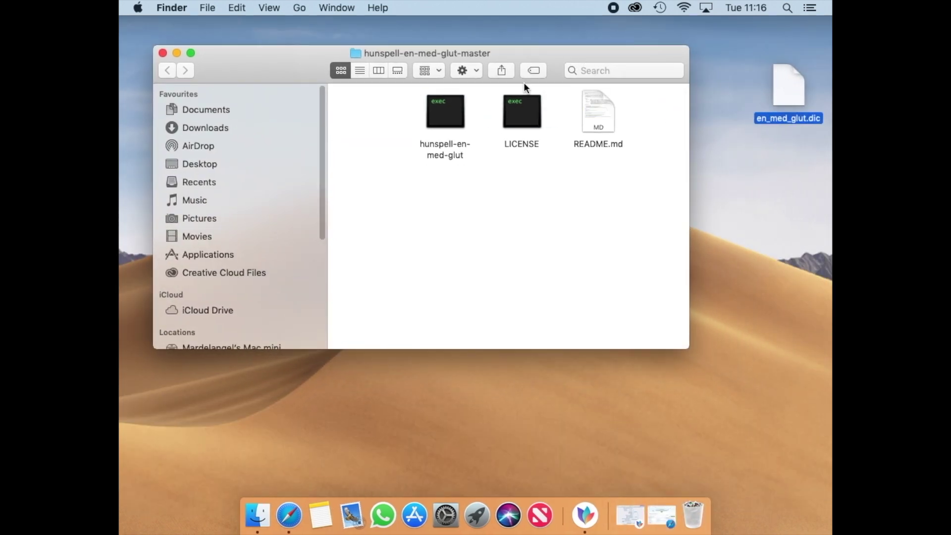
pyautogui.click(176, 53)
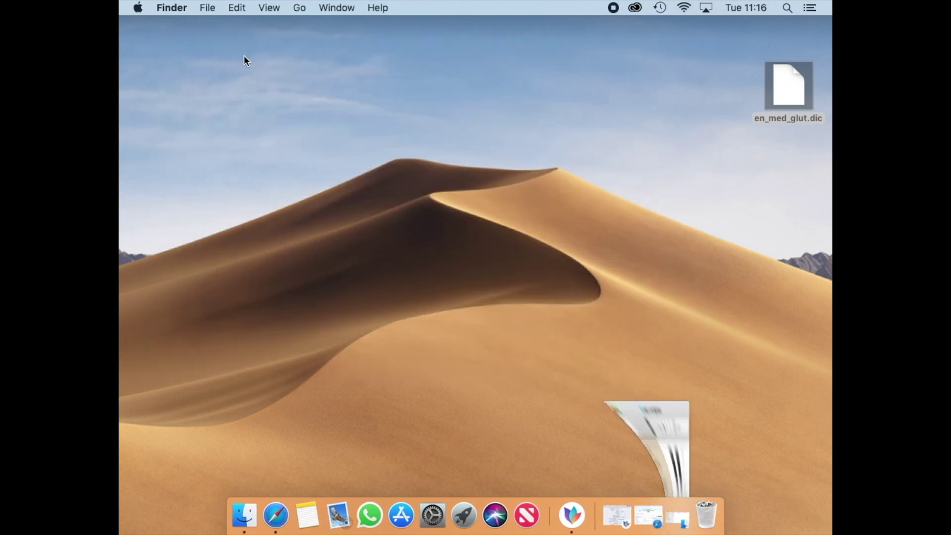
# - Open en_med_glut.dic in TextEdit and review its 90142 header, licence lines and word list
pyautogui.doubleClick(792, 87)
pyautogui.scroll(-1, 342, 197)
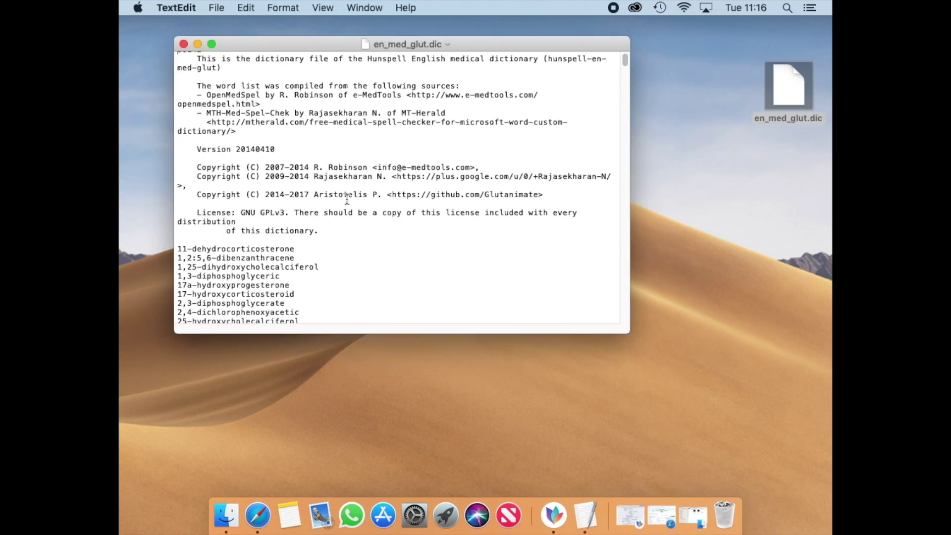
pyautogui.scroll(-10, 347, 194)
pyautogui.scroll(10, 355, 192)
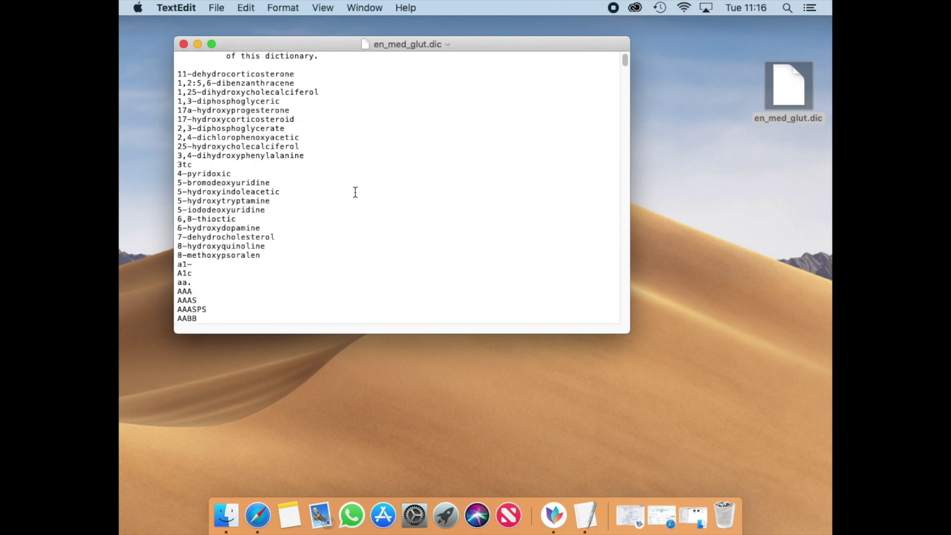
pyautogui.scroll(5, 355, 192)
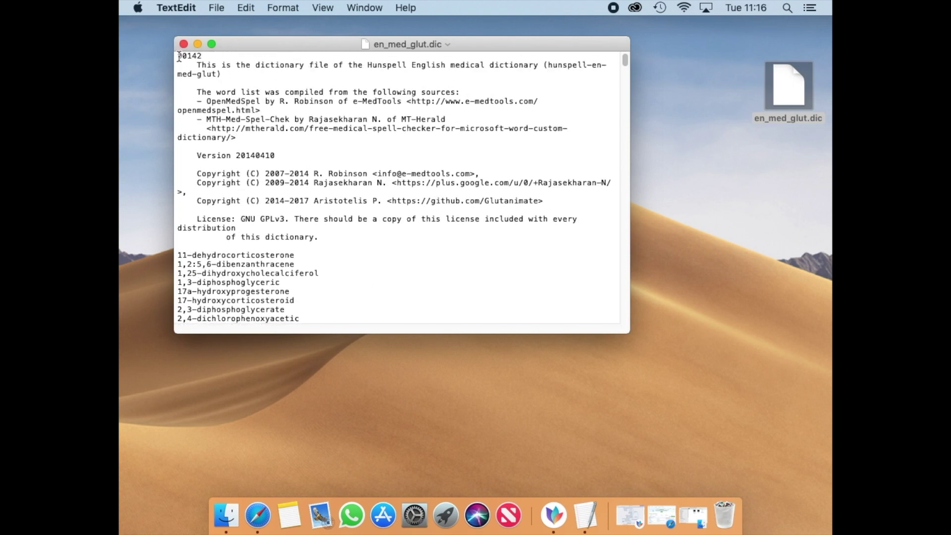
pyautogui.moveTo(178, 58); pyautogui.dragTo(207, 56)
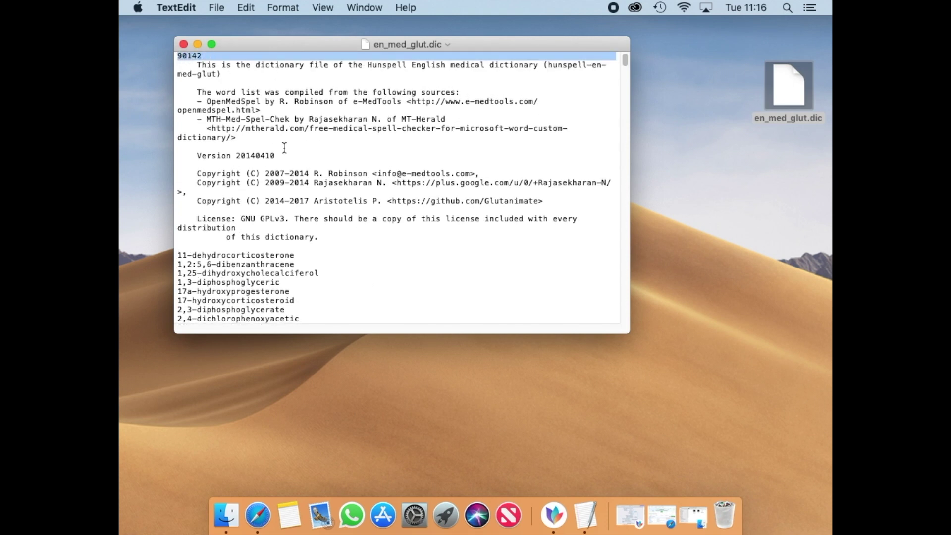
pyautogui.click(276, 190)
pyautogui.moveTo(198, 218); pyautogui.dragTo(283, 222)
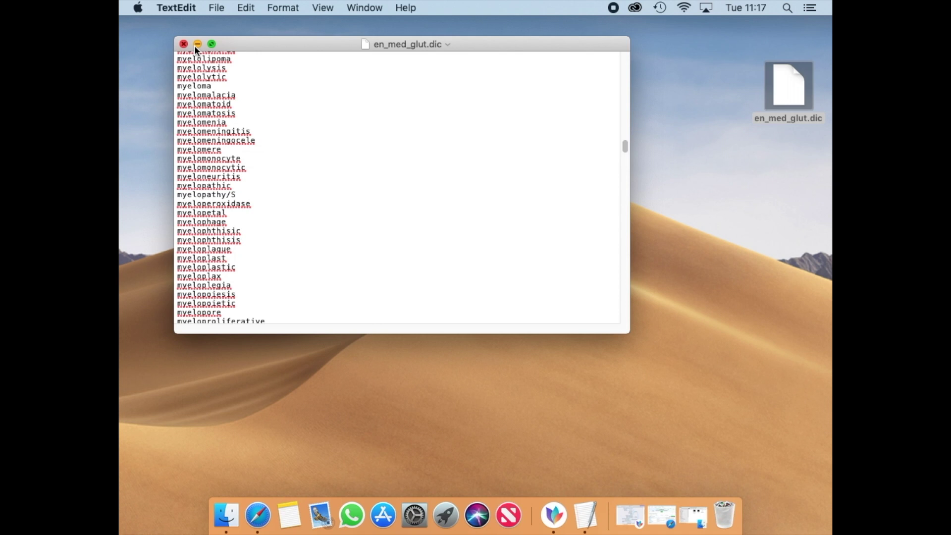
pyautogui.scroll(-10, 326, 207)
pyautogui.scroll(-20, 327, 206)
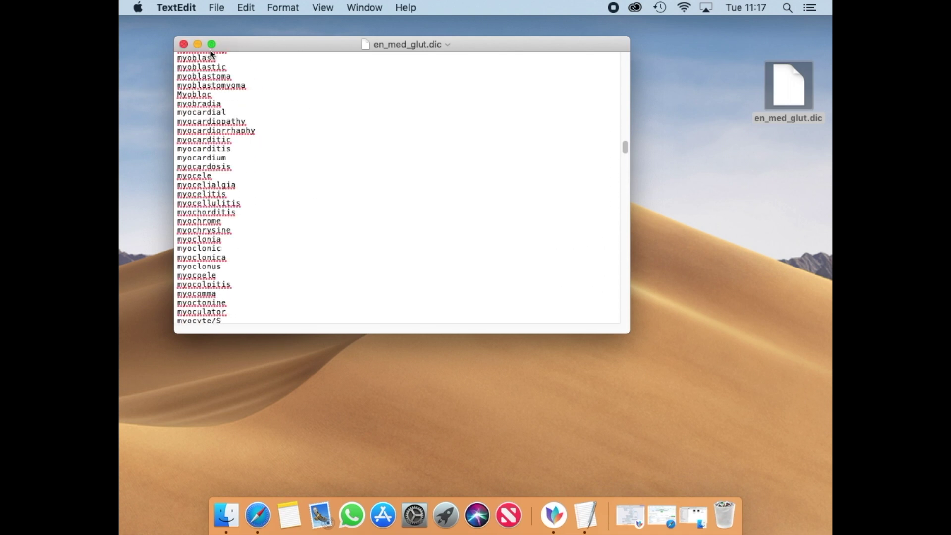
pyautogui.moveTo(308, 47); pyautogui.dragTo(487, 133)
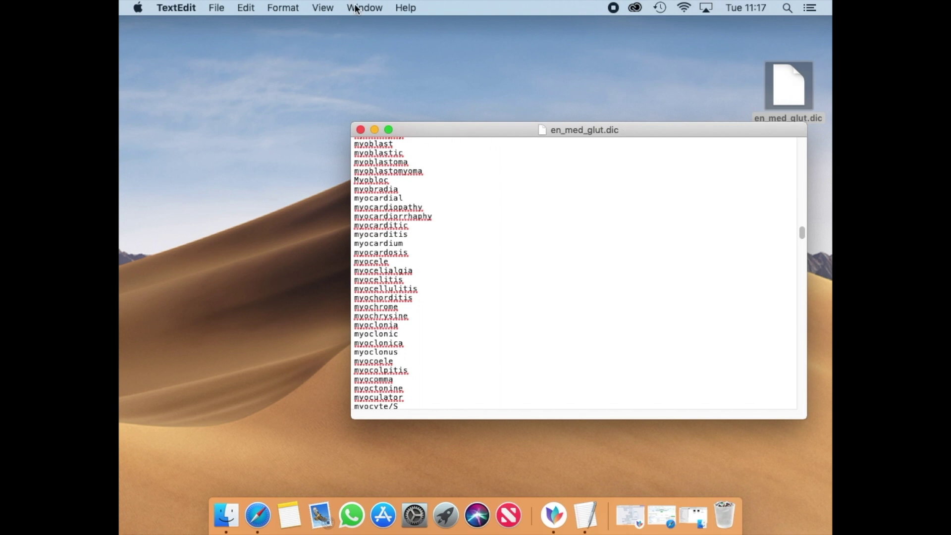
# - Reach the user Library folder in Finder by searching 'libra' from the menu bar
pyautogui.click(224, 510)
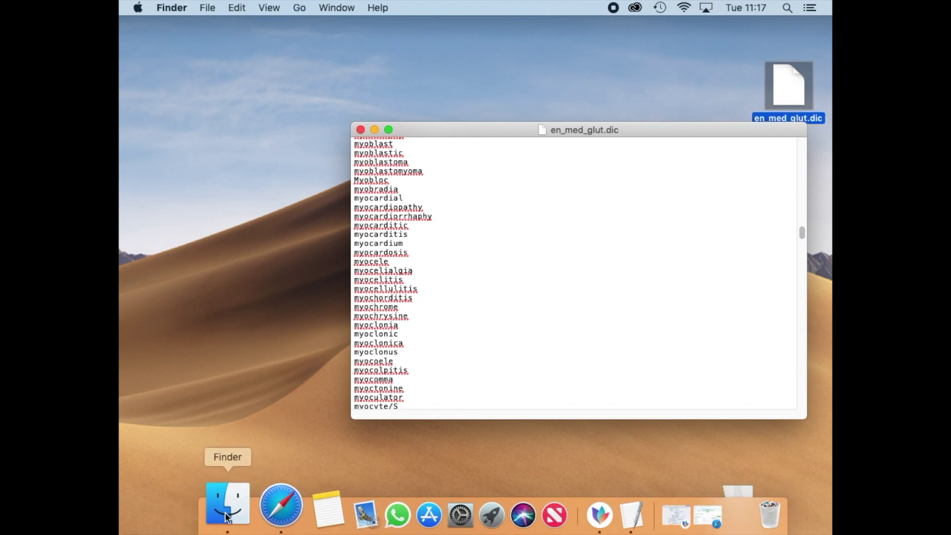
pyautogui.click(299, 8)
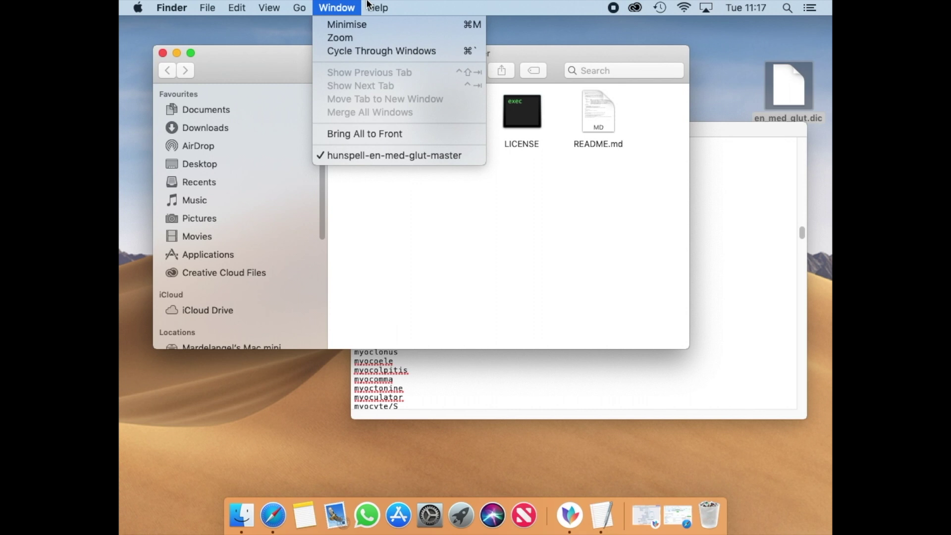
pyautogui.moveTo(392, 7)
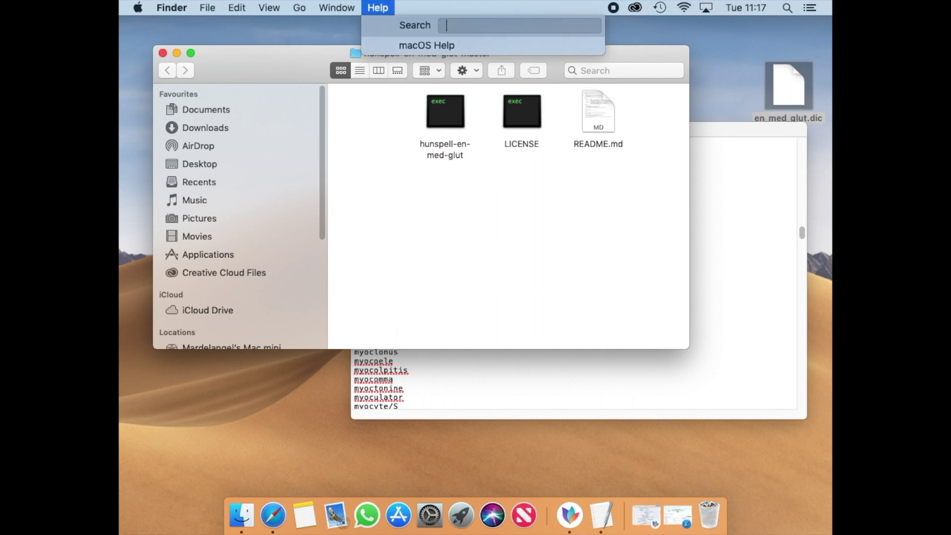
pyautogui.write('libra')
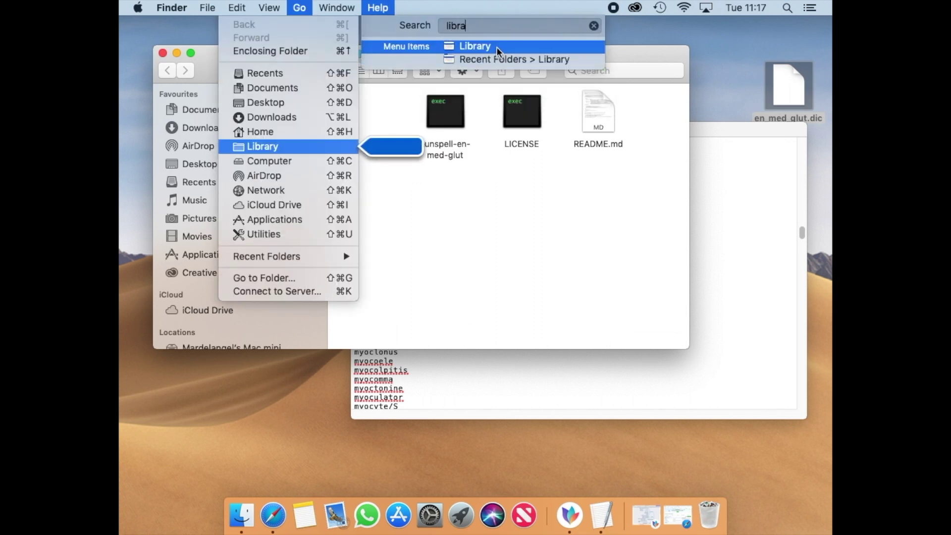
pyautogui.click(496, 47)
pyautogui.scroll(-5, 600, 182)
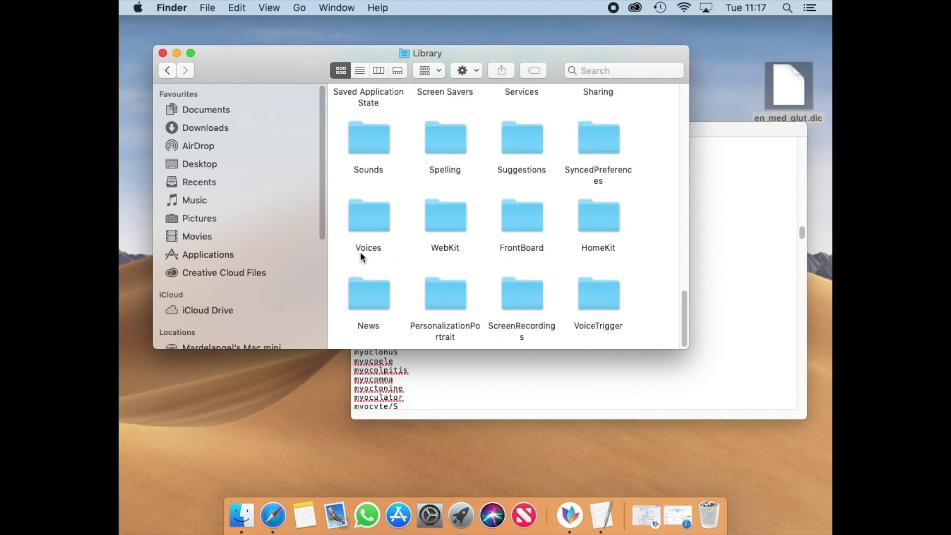
# - Open LocalDictionary from the Spelling folder in TextEdit, then bring en_med_glut.dic back forward
pyautogui.doubleClick(441, 144)
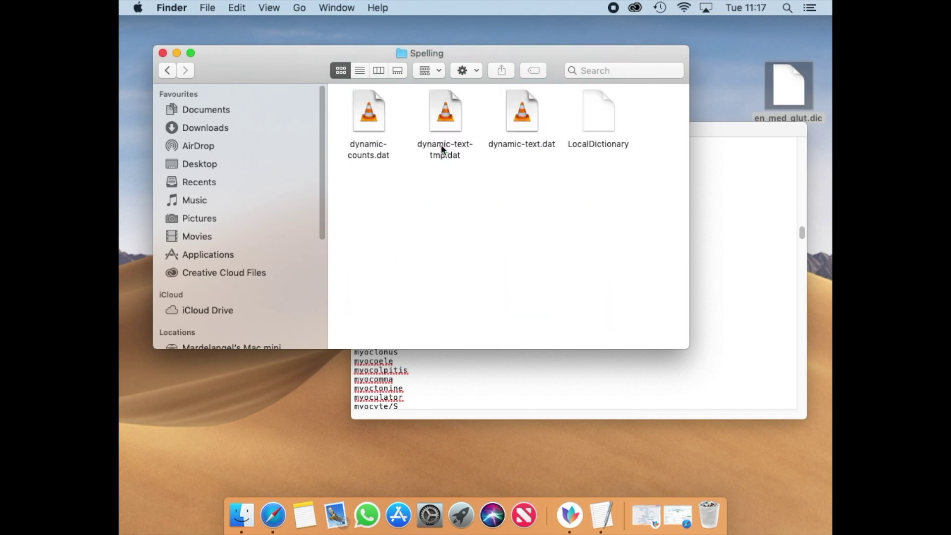
pyautogui.doubleClick(602, 118)
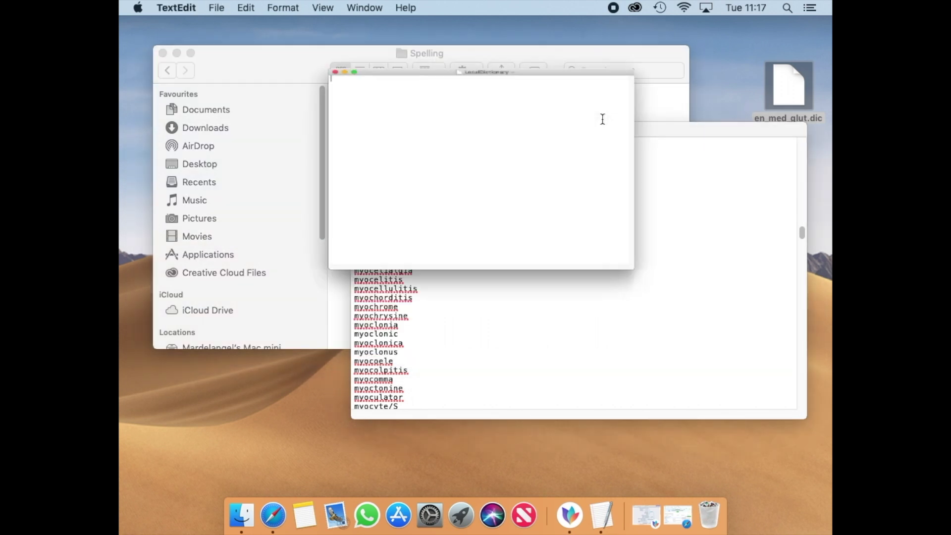
pyautogui.click(716, 155)
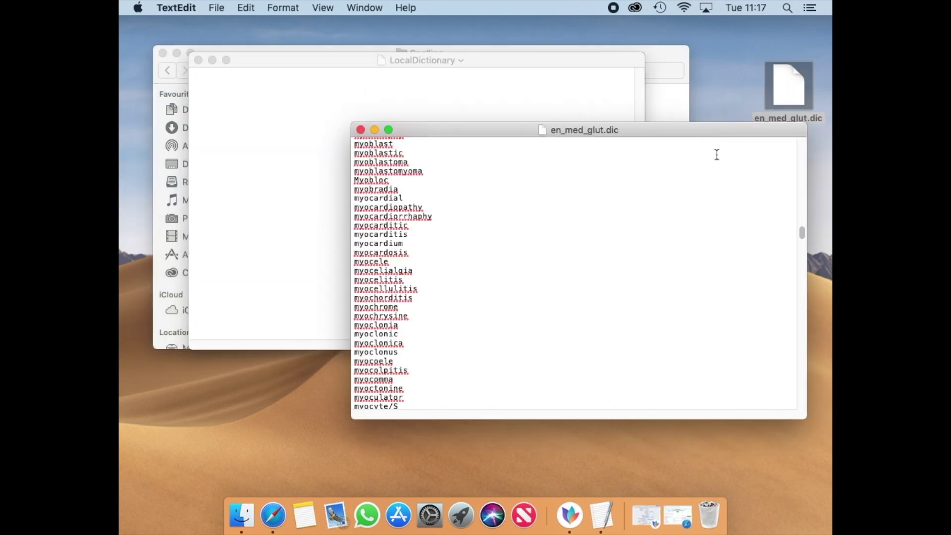
pyautogui.moveTo(804, 236); pyautogui.dragTo(798, 139)
# - Select only the medical word list in en_med_glut.dic, excluding the licence and source header
pyautogui.moveTo(357, 339); pyautogui.dragTo(367, 358)
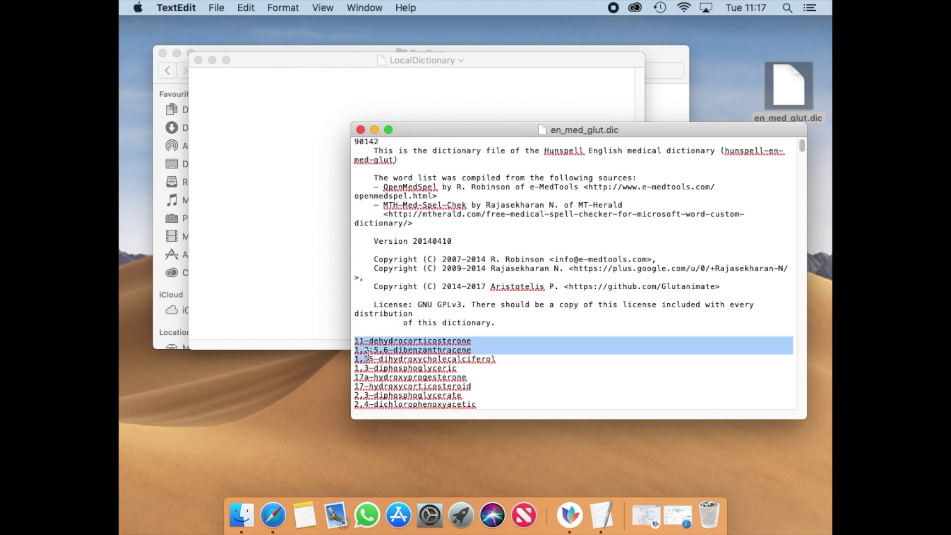
pyautogui.click(634, 383)
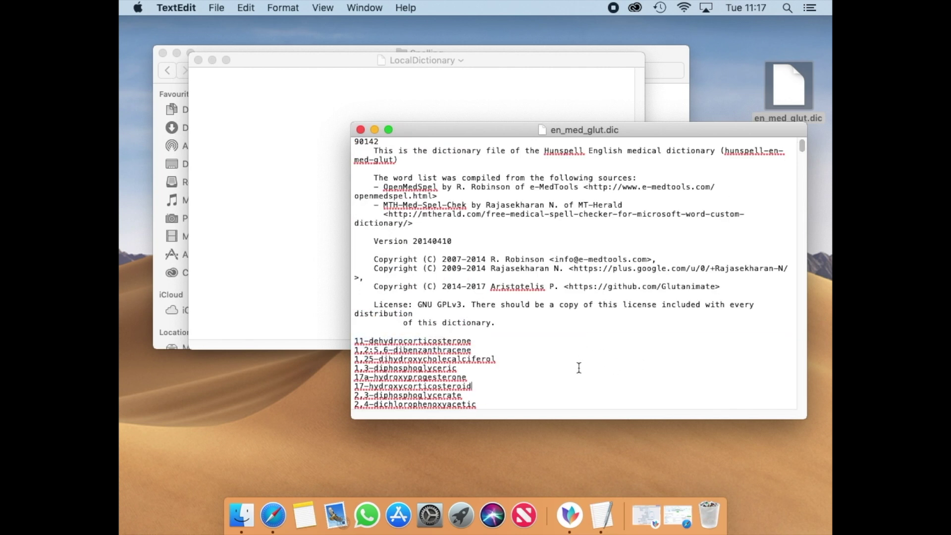
pyautogui.press('super+a')
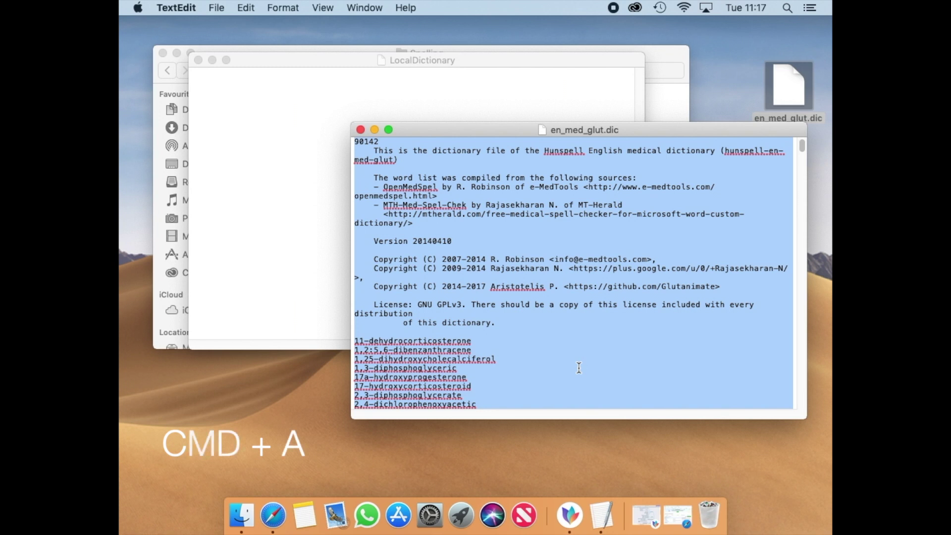
pyautogui.click(513, 332)
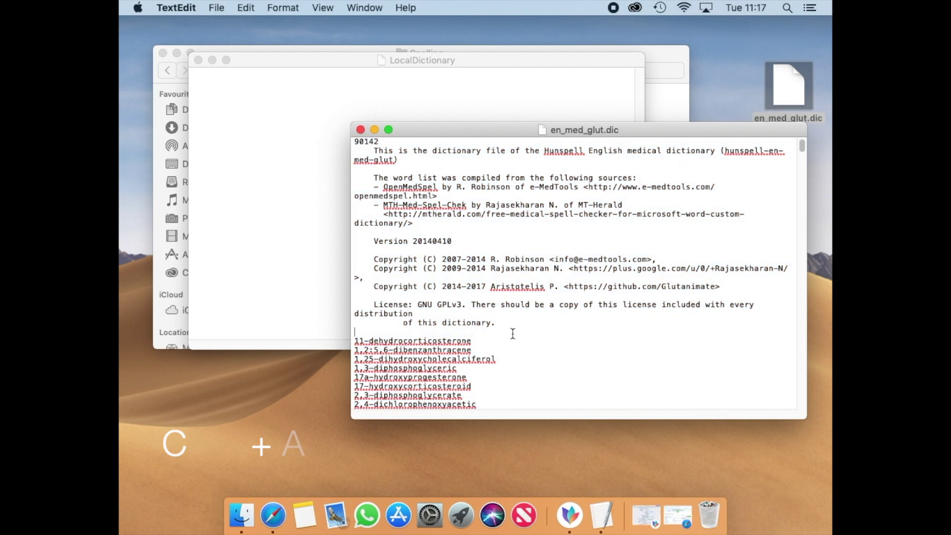
pyautogui.press('super+a')
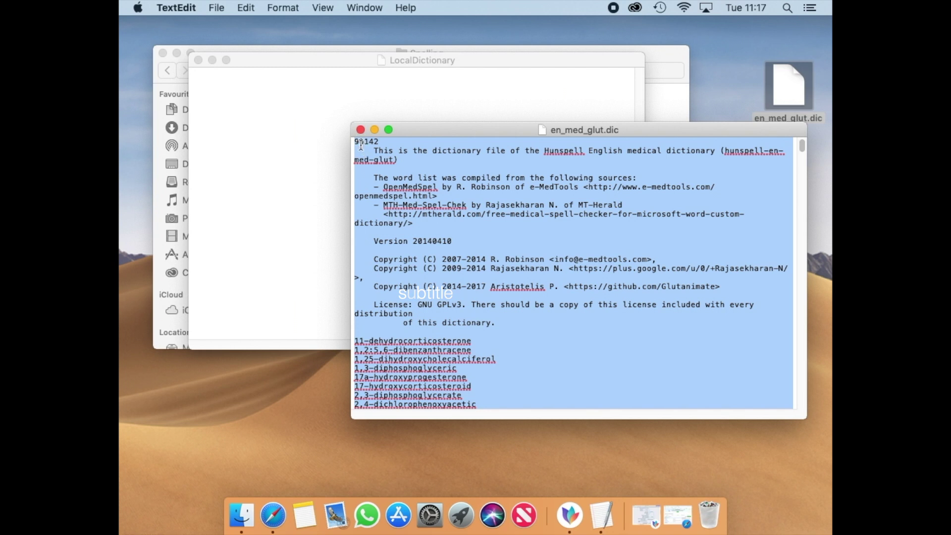
pyautogui.moveTo(361, 145); pyautogui.dragTo(495, 327)
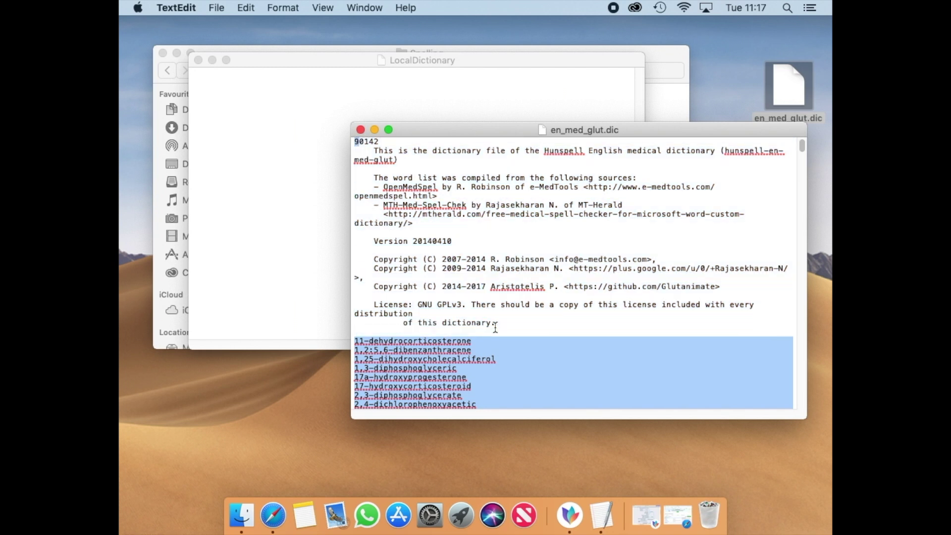
pyautogui.moveTo(362, 150)
pyautogui.mouseDown()
pyautogui.moveTo(351, 133)
pyautogui.moveTo(361, 142)
pyautogui.moveTo(362, 133)
pyautogui.mouseUp()
# - Paste the word list into LocalDictionary, delete the stray top '9' line, and close en_med_glut.dic
pyautogui.click(206, 91)
pyautogui.press('super+v')
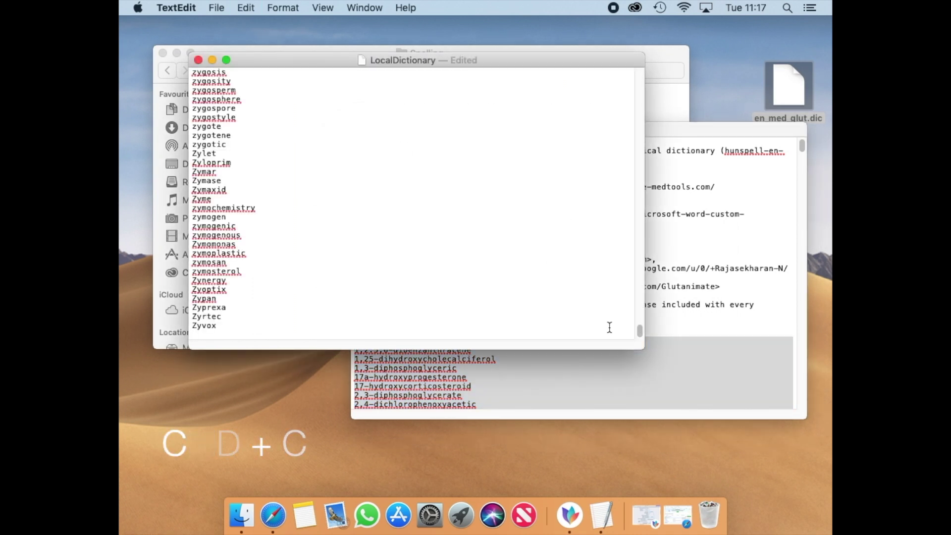
pyautogui.scroll(1, 609, 328)
pyautogui.moveTo(638, 329); pyautogui.dragTo(639, 74)
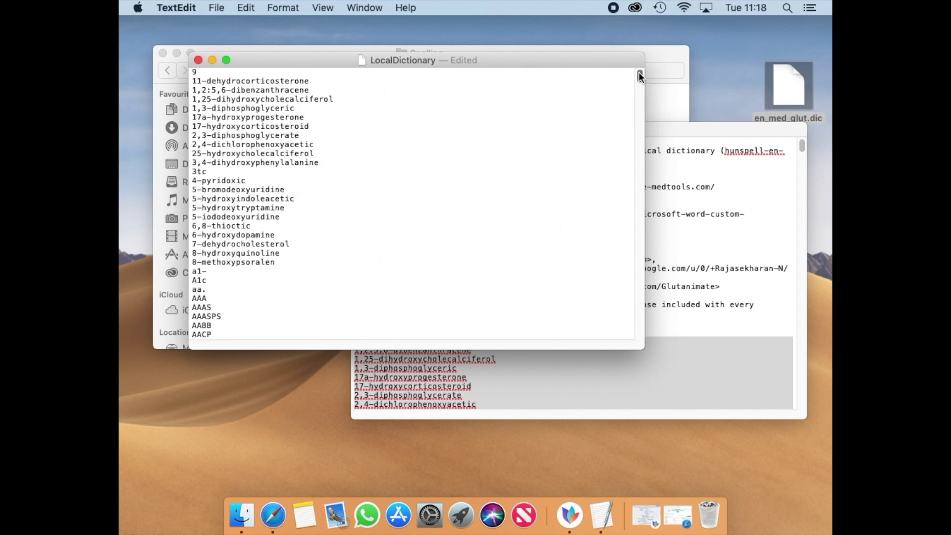
pyautogui.click(207, 71)
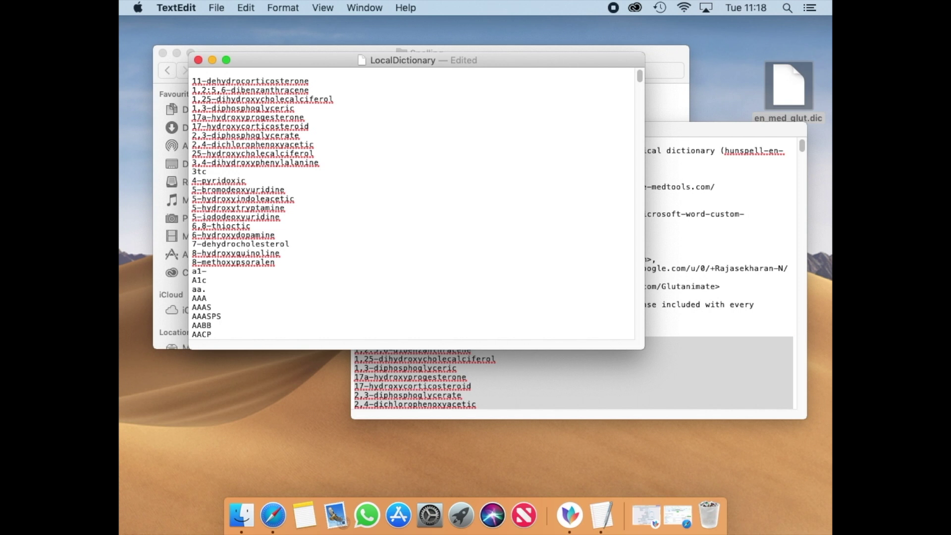
pyautogui.press('Delete')
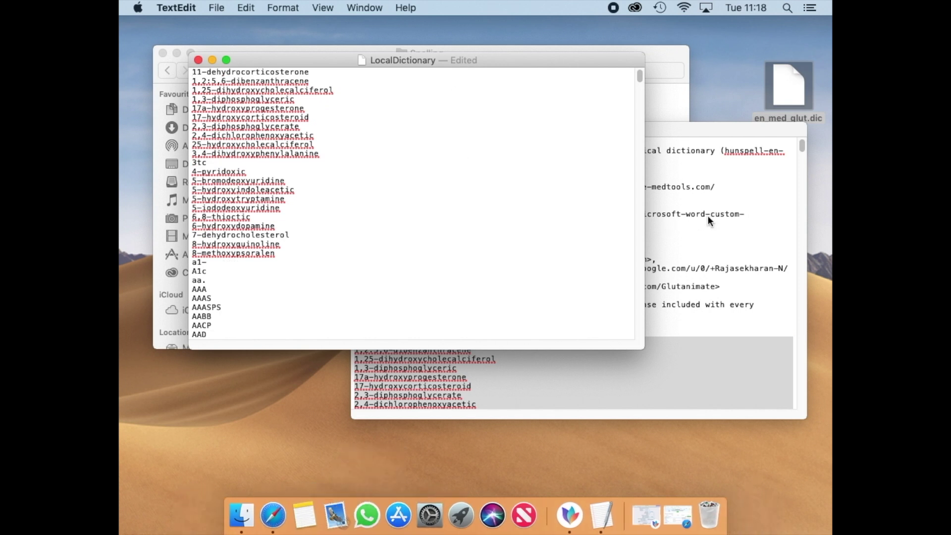
pyautogui.click(717, 135)
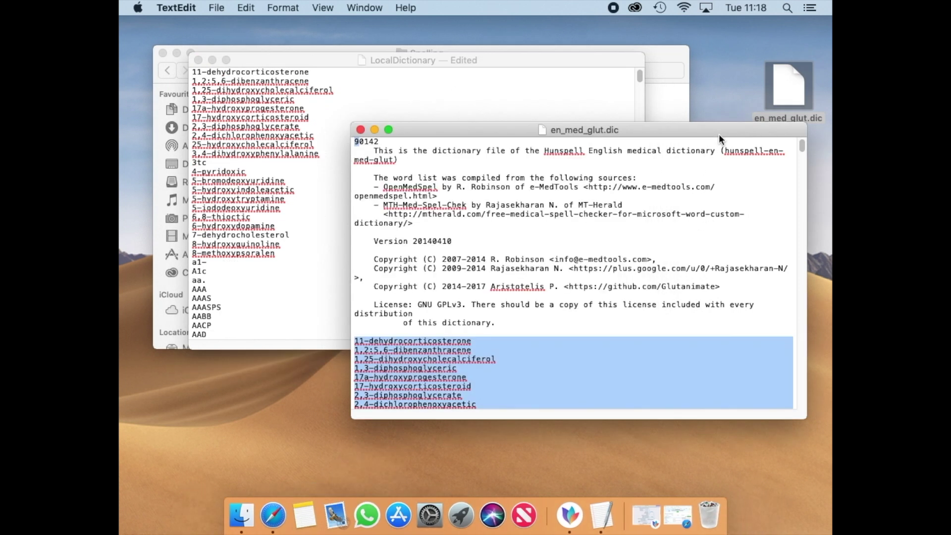
pyautogui.click(361, 128)
# - Close the Spelling folder window, save LocalDictionary and close its TextEdit window
pyautogui.click(257, 49)
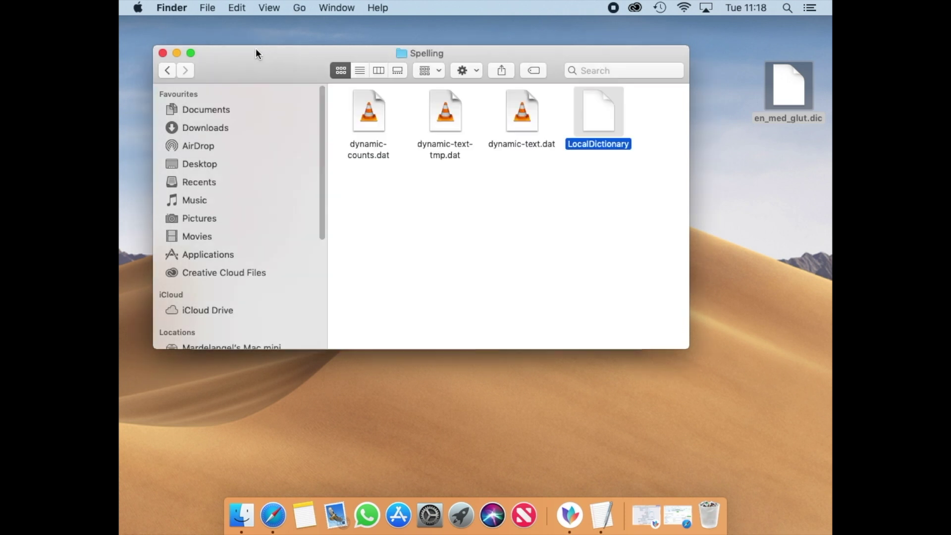
pyautogui.click(162, 53)
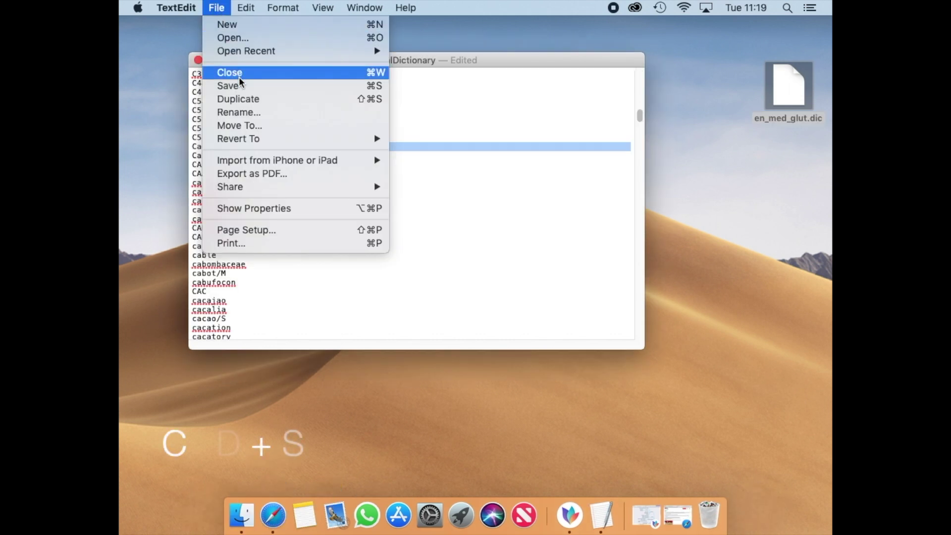
pyautogui.click(239, 85)
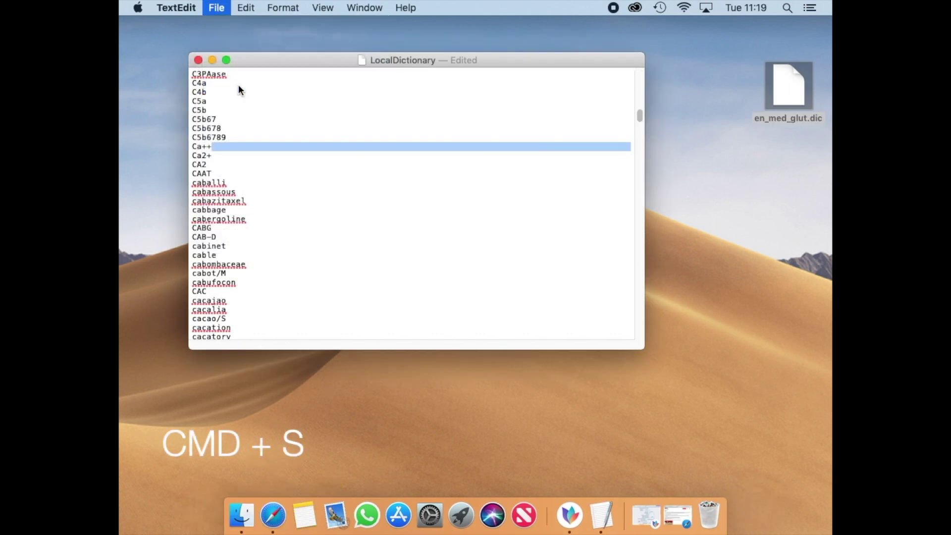
pyautogui.click(198, 60)
# - Restart the Mac from the Apple menu
pyautogui.click(138, 7)
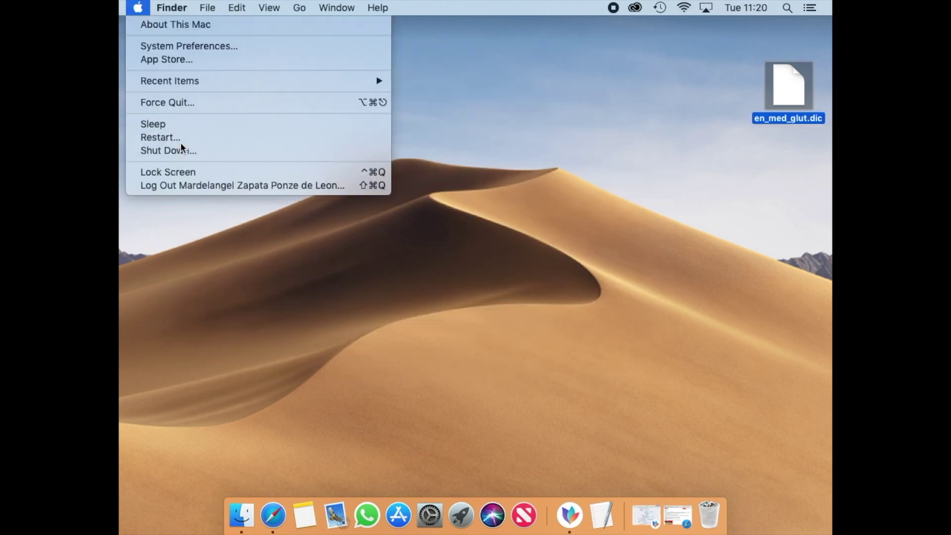
pyautogui.click(271, 167)
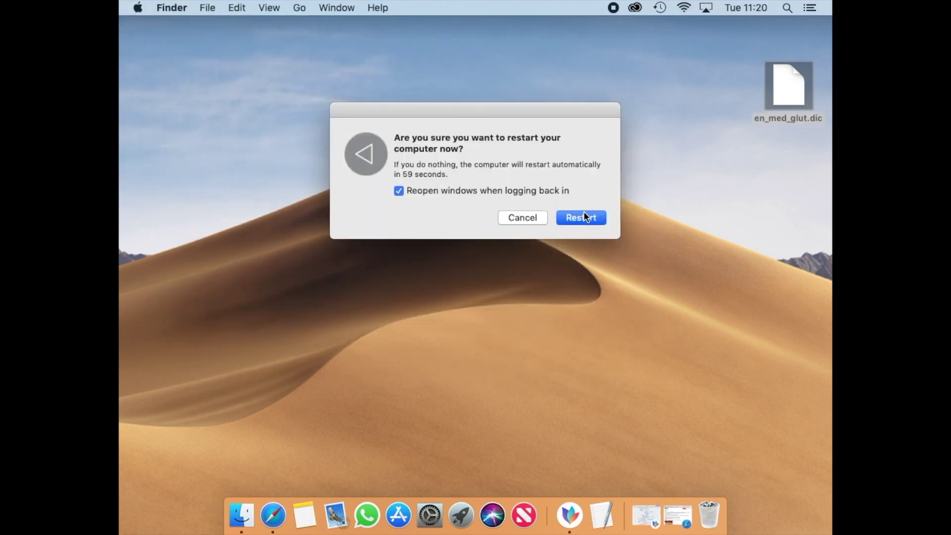
pyautogui.click(583, 214)
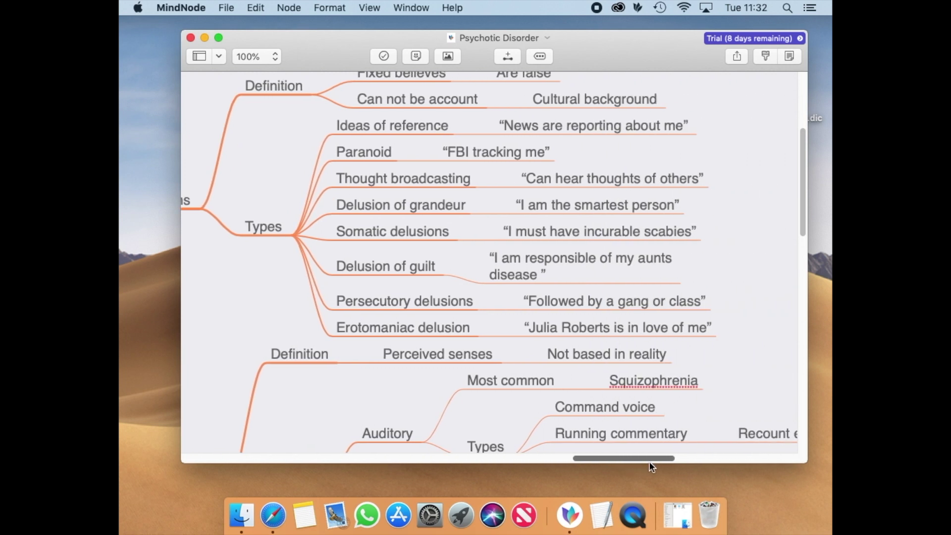
pyautogui.scroll(-15, 619, 394)
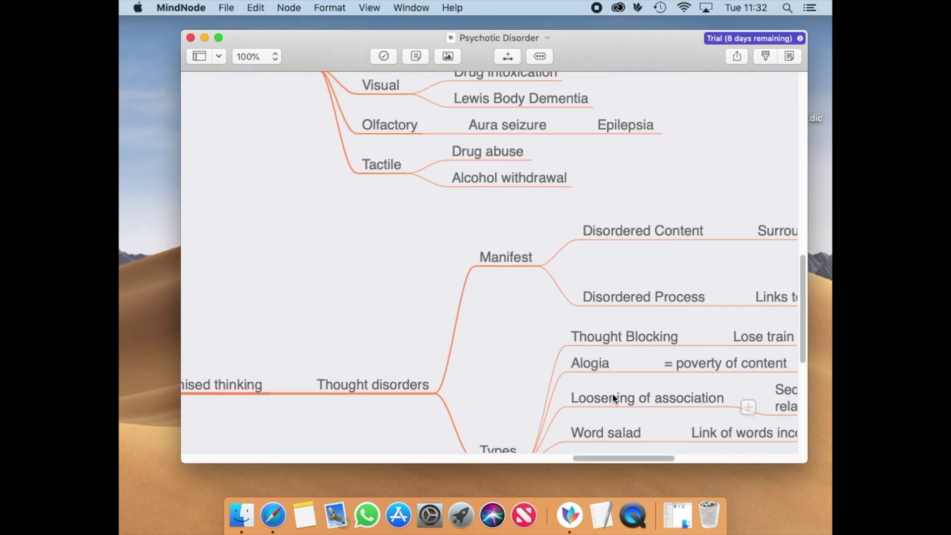
pyautogui.scroll(-6, 612, 393)
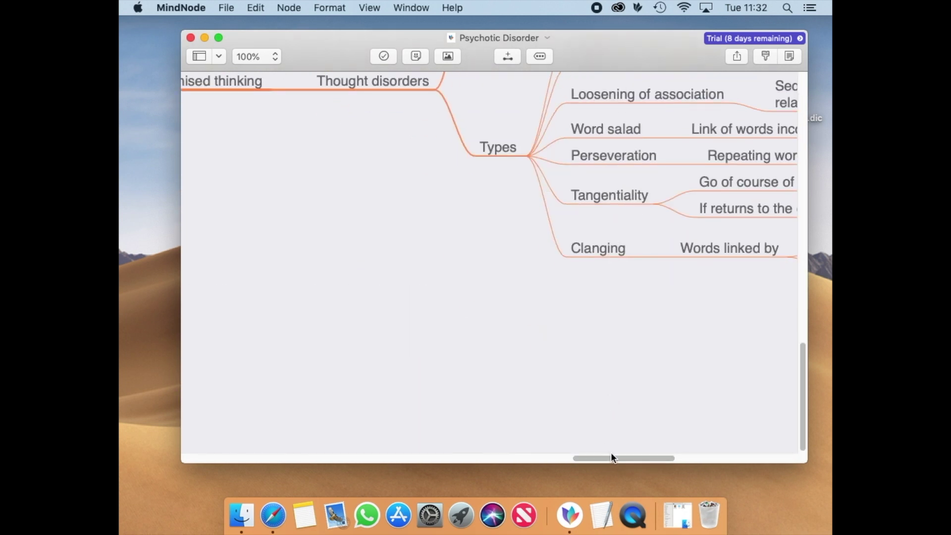
pyautogui.moveTo(609, 456); pyautogui.dragTo(566, 440)
pyautogui.scroll(3, 495, 347)
pyautogui.scroll(5, 563, 440)
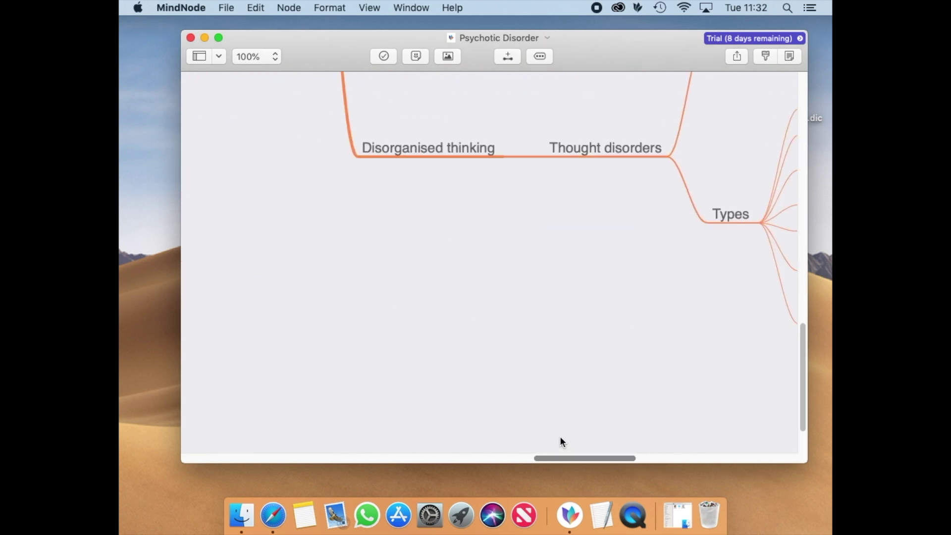
pyautogui.scroll(15, 515, 382)
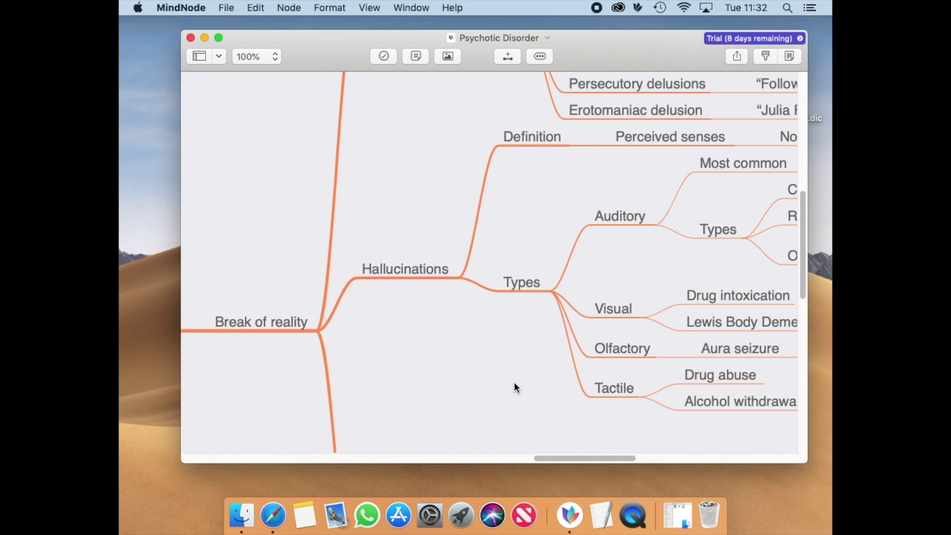
pyautogui.scroll(3, 514, 381)
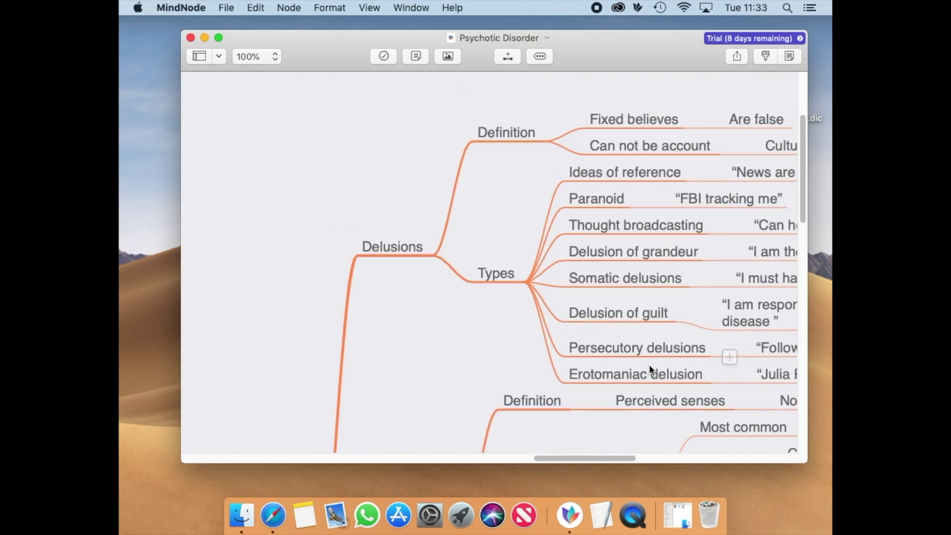
pyautogui.click(190, 38)
# - Select en_med_glut.dic on the desktop and close its TextEdit document window
pyautogui.click(793, 94)
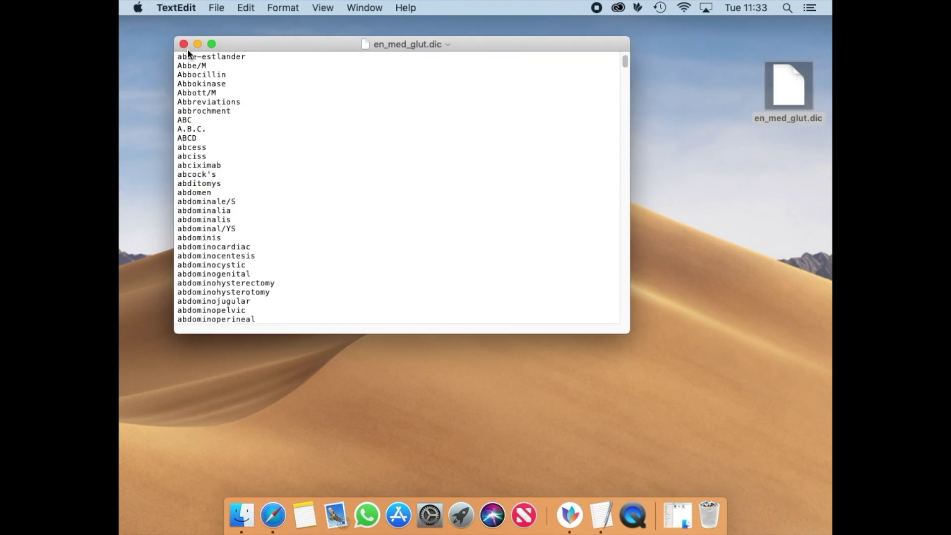
pyautogui.click(184, 44)
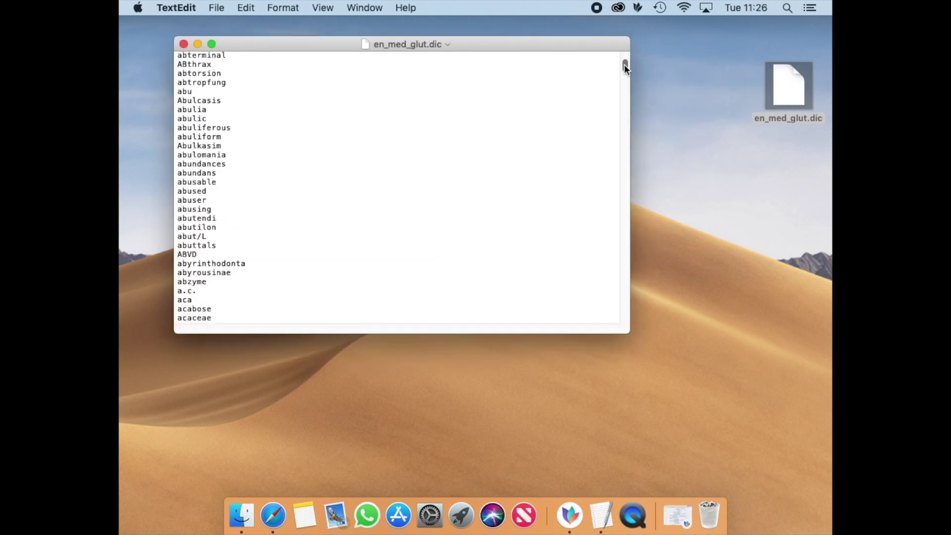
pyautogui.moveTo(624, 69); pyautogui.dragTo(614, 177)
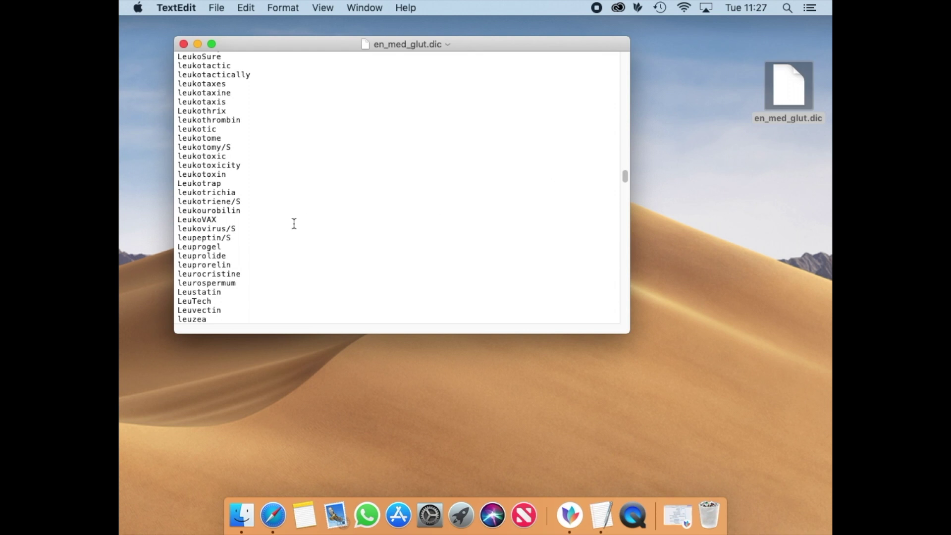